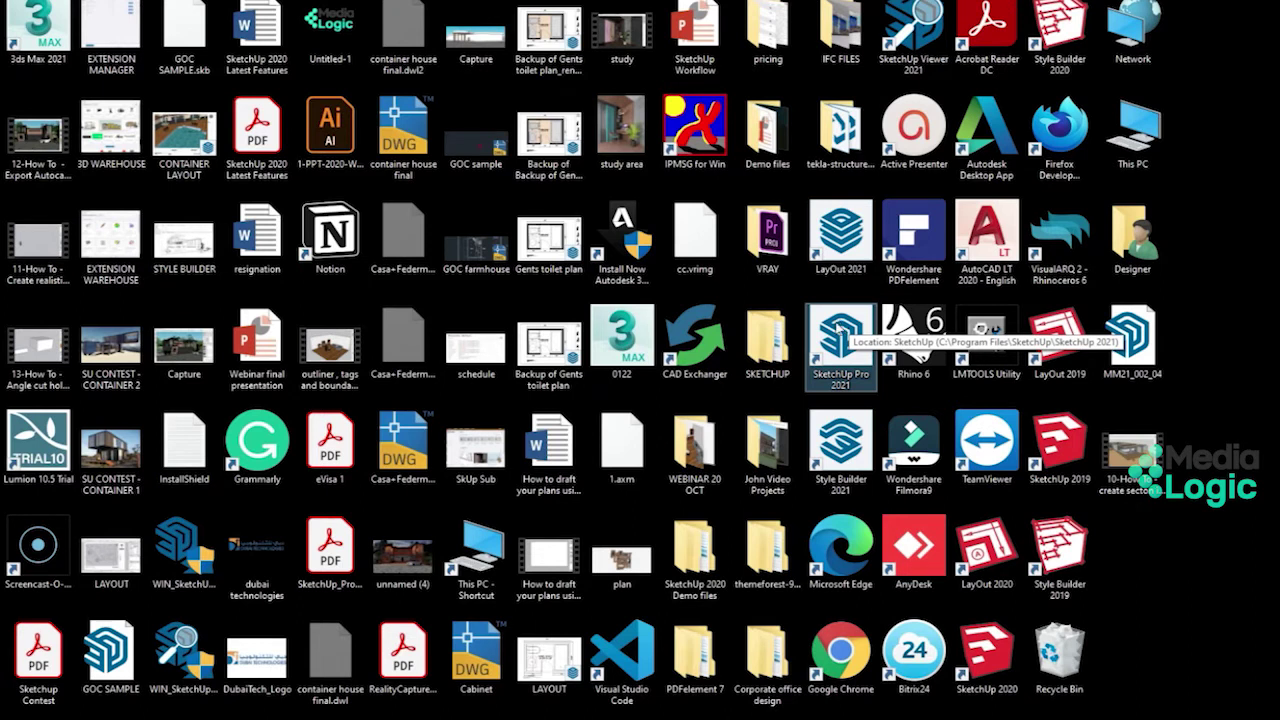
Step: Launch SketchUp, start an Architectural (Meters) template model and pick the Select tool
{"action": "double_click", "coordinate": [840, 327]}
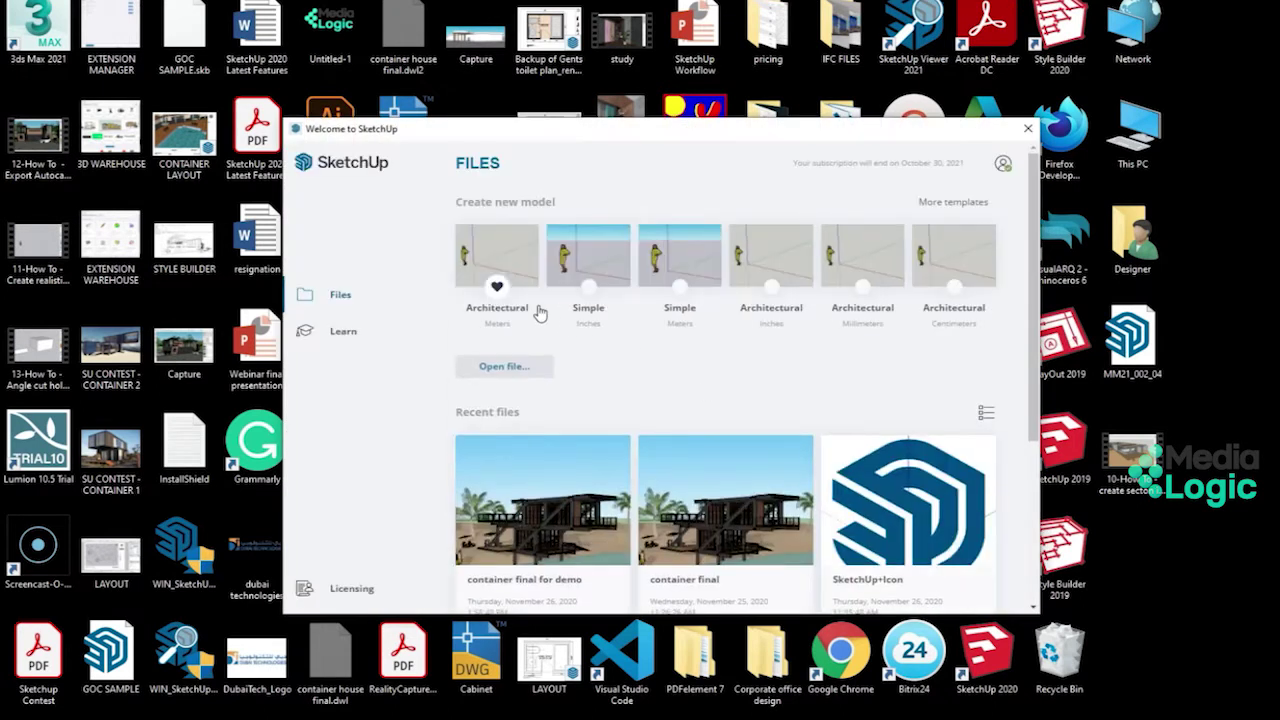
{"action": "left_click", "coordinate": [500, 258]}
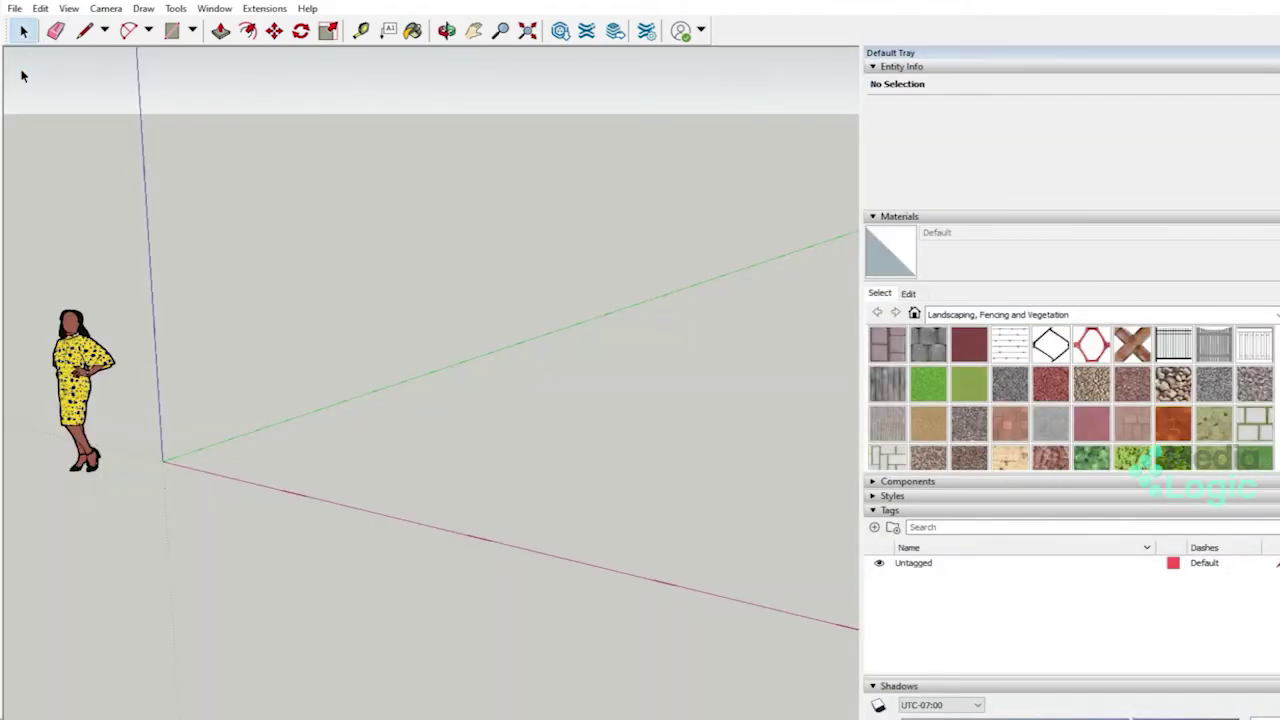
{"action": "left_click", "coordinate": [12, 32]}
Step: Open View > Toolbars and browse the list, switching on the Camera toolbar
{"action": "left_click", "coordinate": [69, 9]}
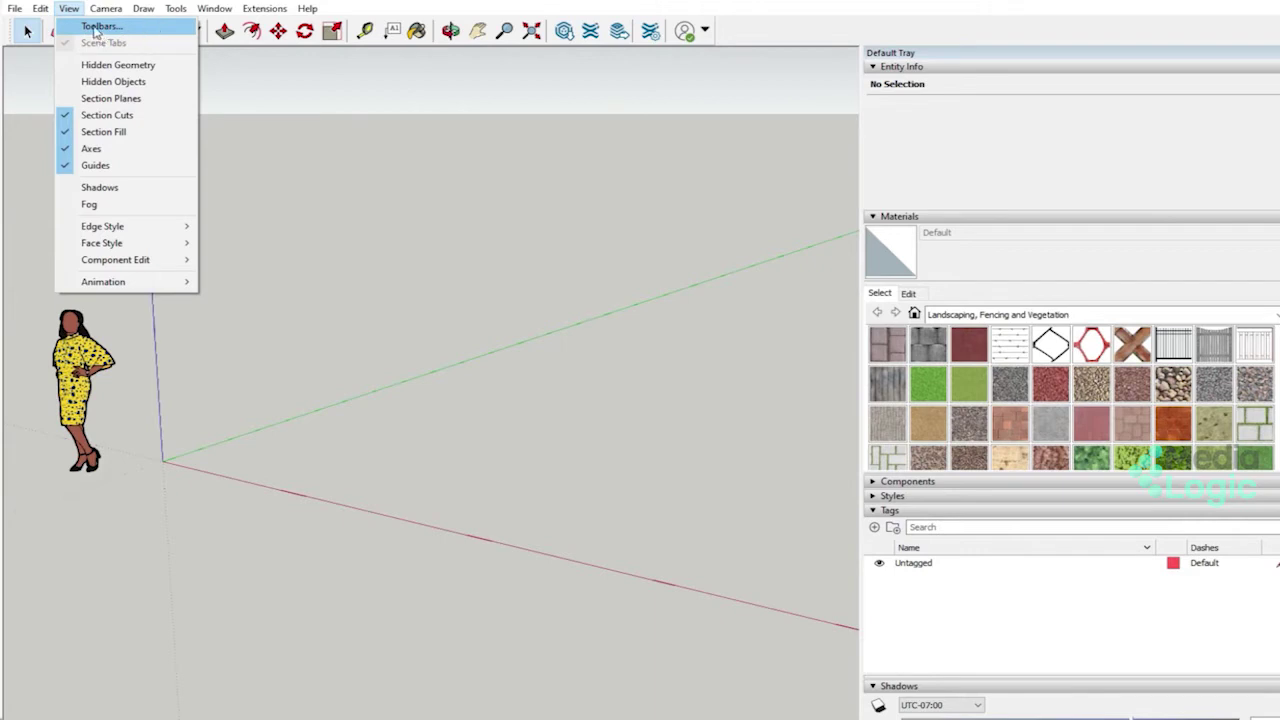
{"action": "left_click", "coordinate": [93, 27]}
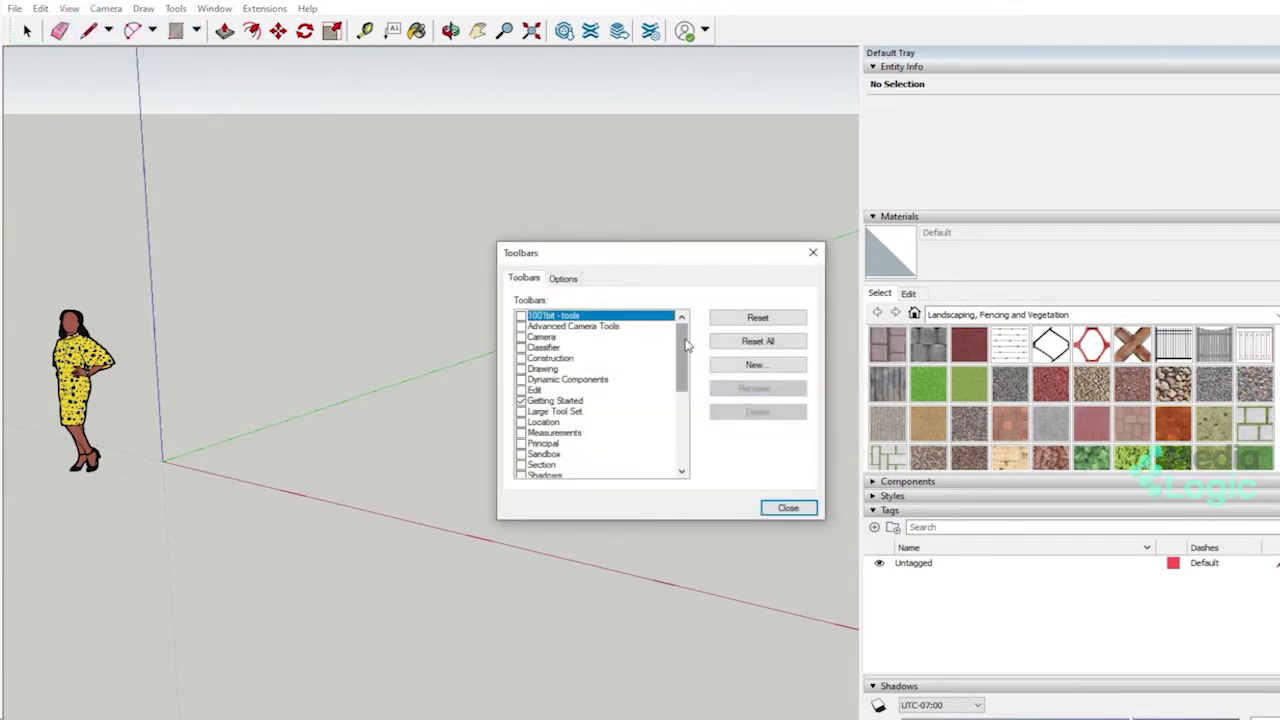
{"action": "mouse_move", "coordinate": [684, 330]}
{"action": "left_mouse_down"}
{"action": "mouse_move", "coordinate": [668, 345]}
{"action": "mouse_move", "coordinate": [664, 303]}
{"action": "left_mouse_up"}
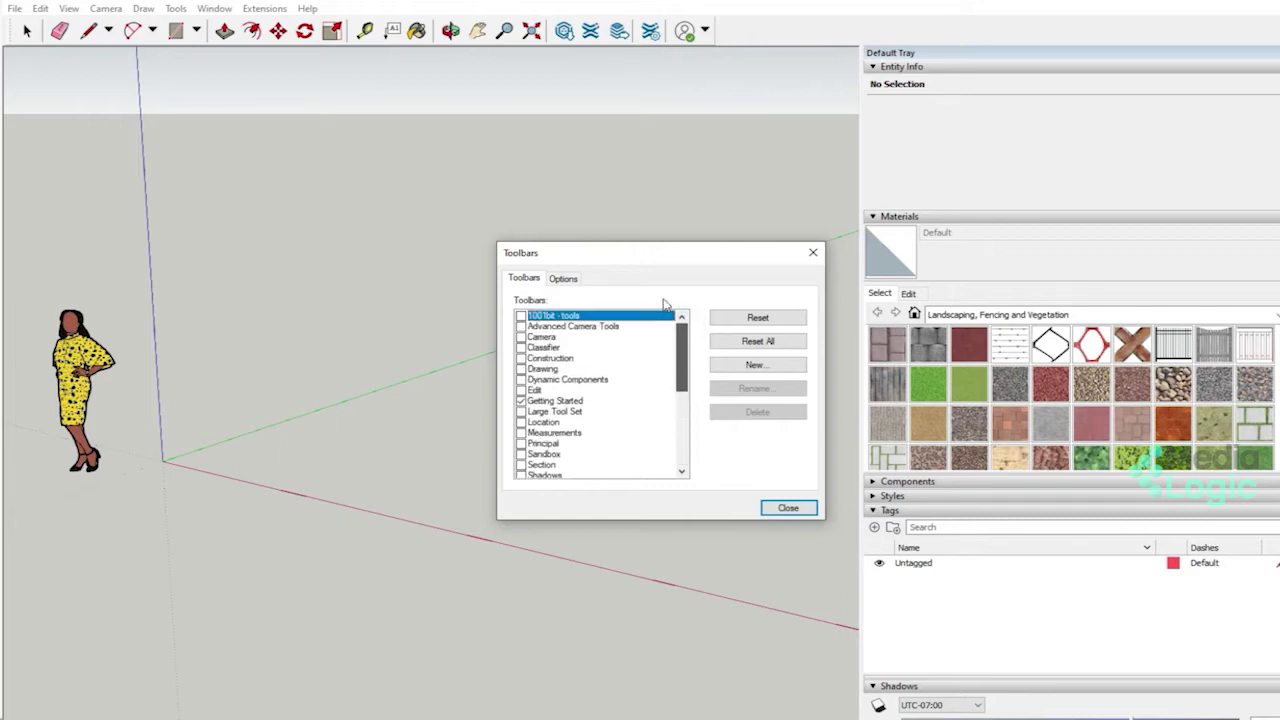
{"action": "left_click", "coordinate": [524, 278]}
{"action": "mouse_move", "coordinate": [686, 356]}
{"action": "left_mouse_down"}
{"action": "mouse_move", "coordinate": [702, 436]}
{"action": "mouse_move", "coordinate": [690, 352]}
{"action": "left_mouse_up"}
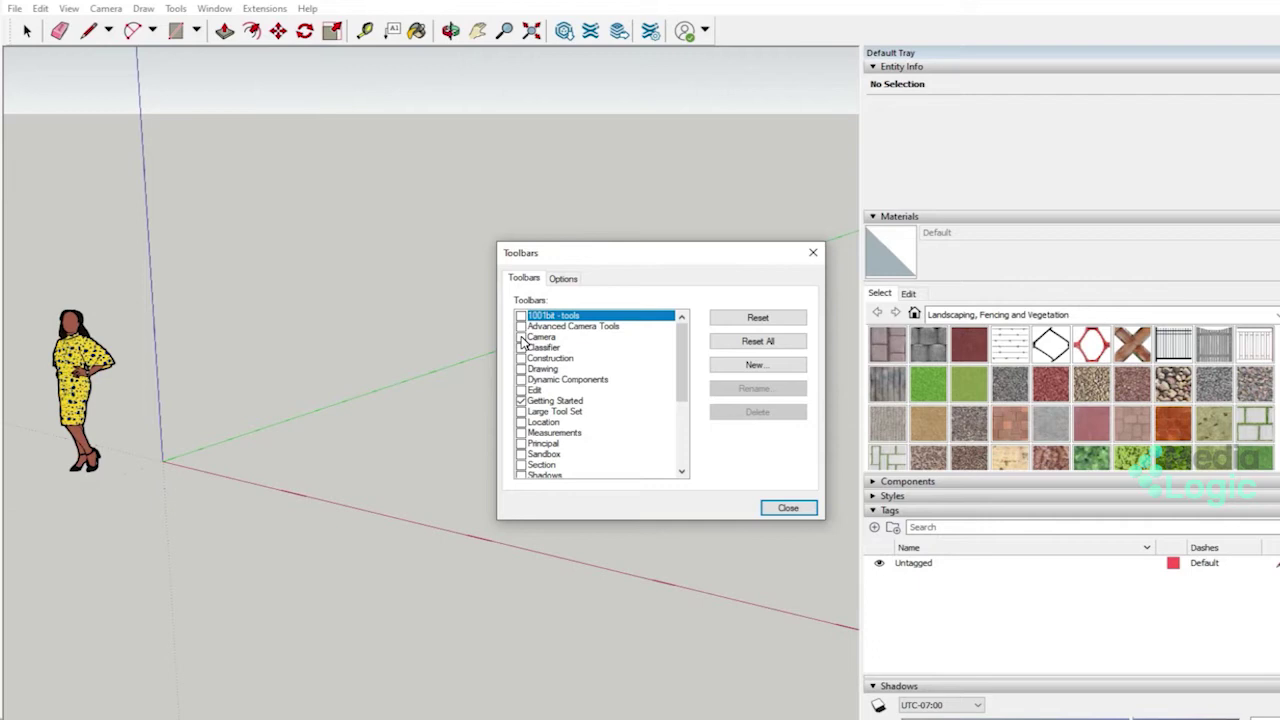
Step: Toggle the Camera toolbar so it ends up hidden, then scroll down the list
{"action": "left_click", "coordinate": [521, 339]}
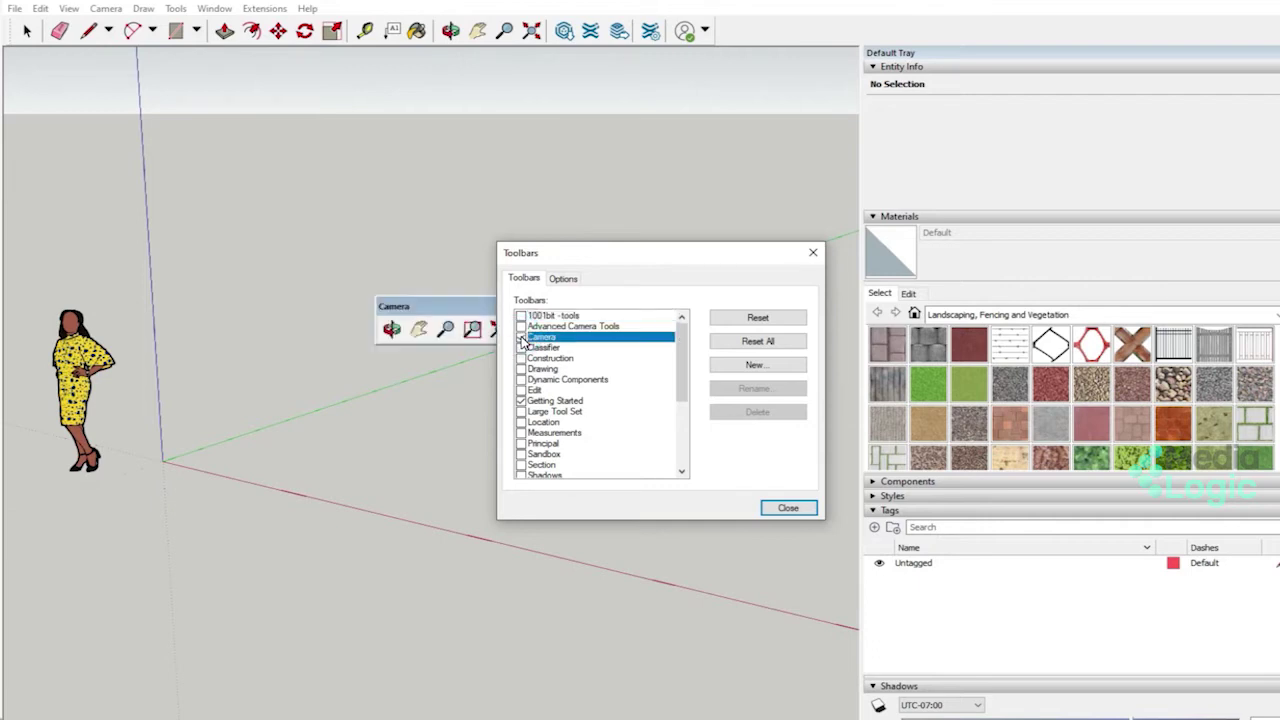
{"action": "left_click", "coordinate": [520, 338]}
{"action": "left_click", "coordinate": [520, 338]}
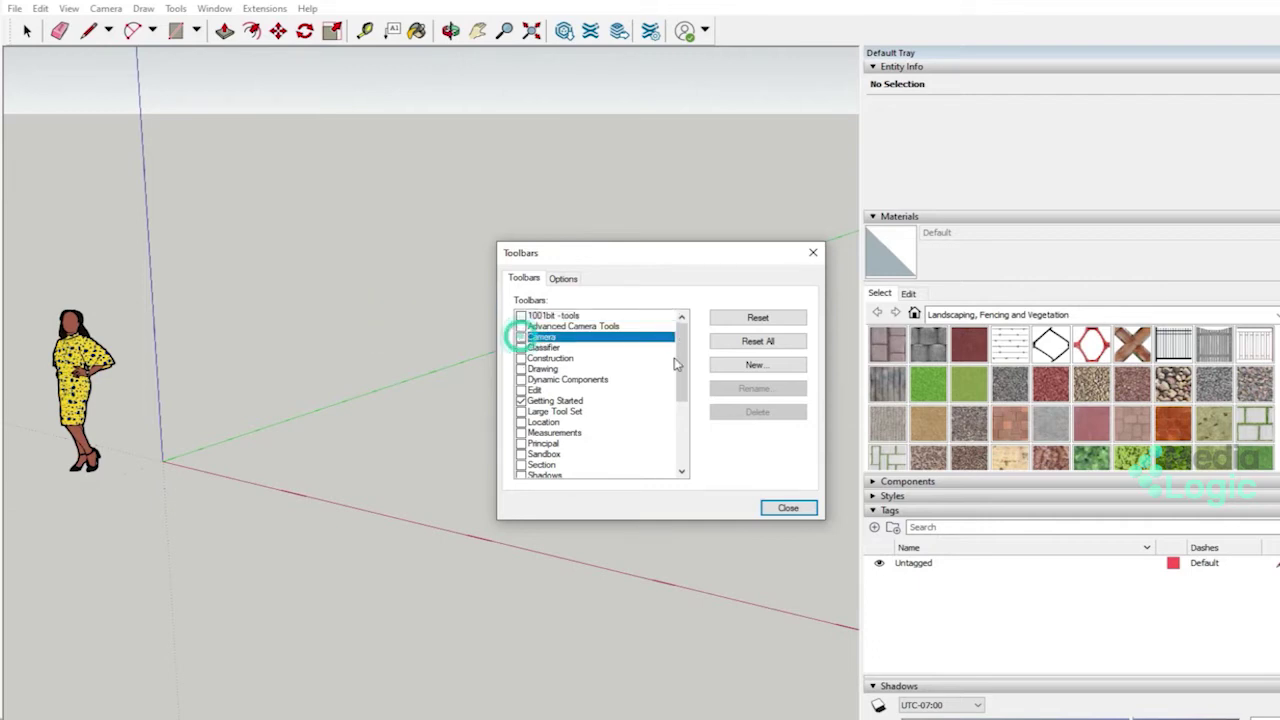
{"action": "left_click_drag", "start_coordinate": [679, 352], "coordinate": [679, 399]}
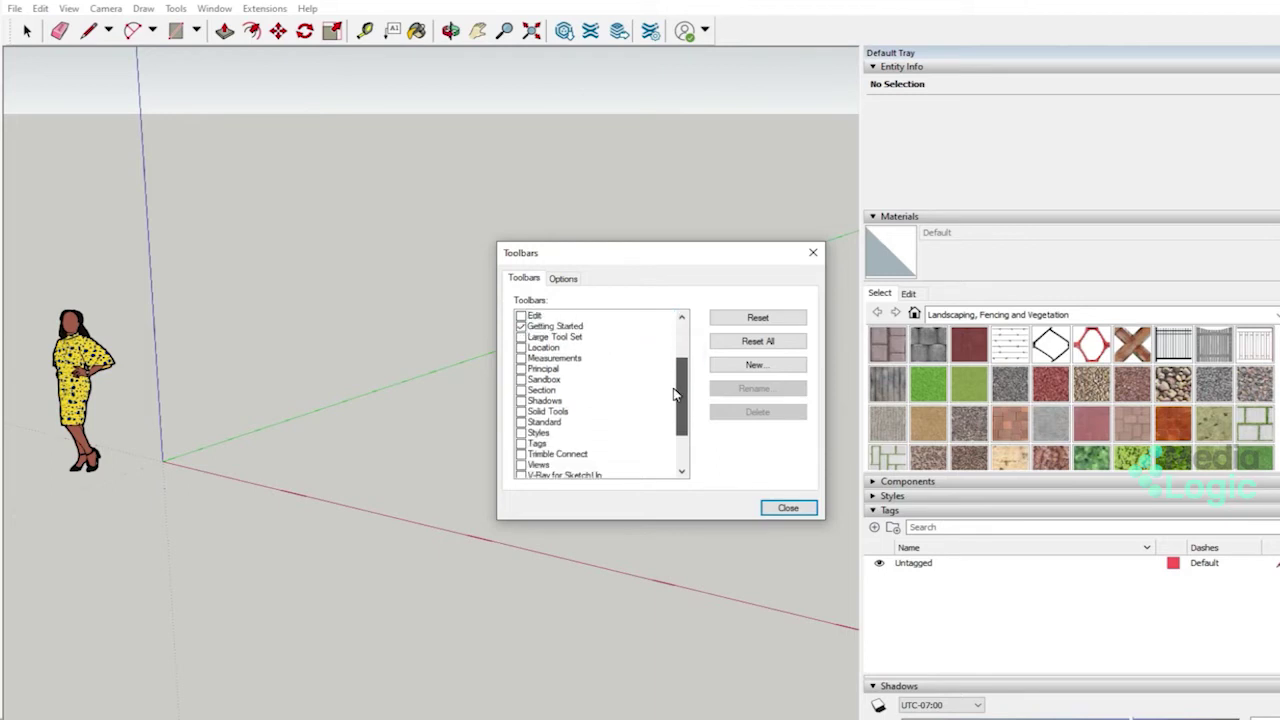
Step: Tick Sandbox, Section, Solid Tools and Views, leaving Standard unticked
{"action": "left_click", "coordinate": [520, 380]}
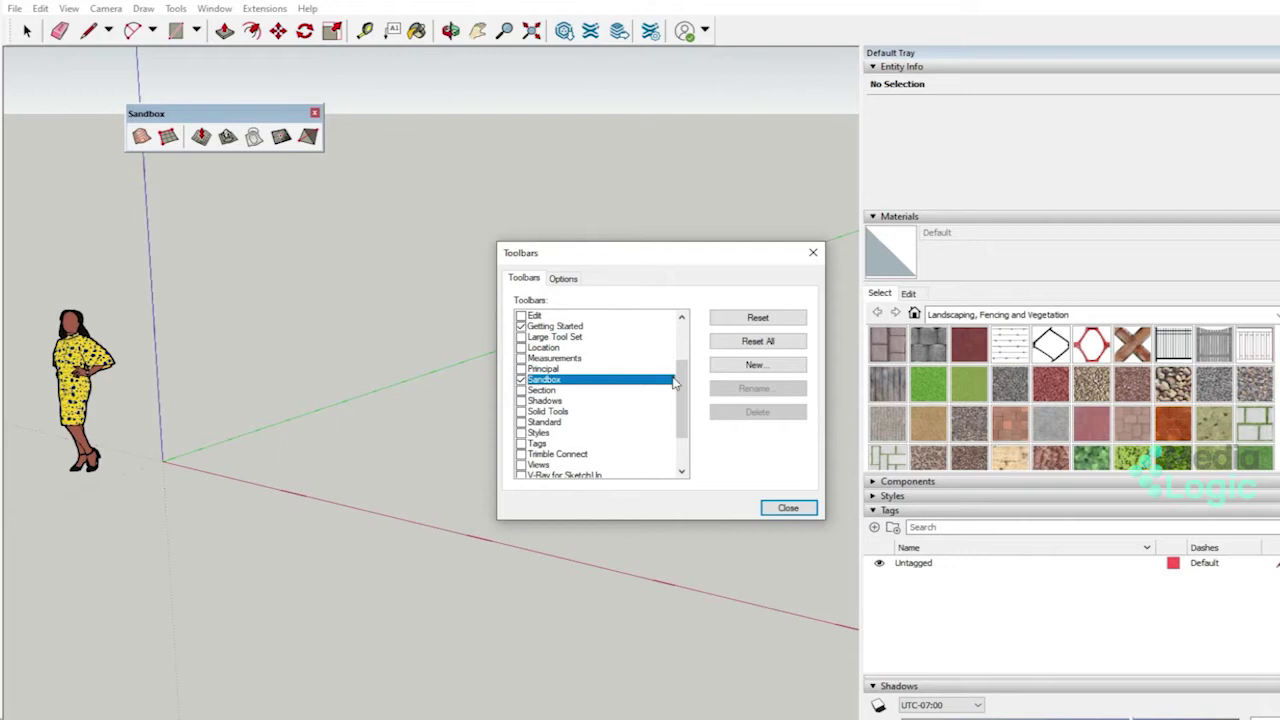
{"action": "left_click_drag", "start_coordinate": [675, 383], "coordinate": [677, 395]}
{"action": "left_click", "coordinate": [520, 358]}
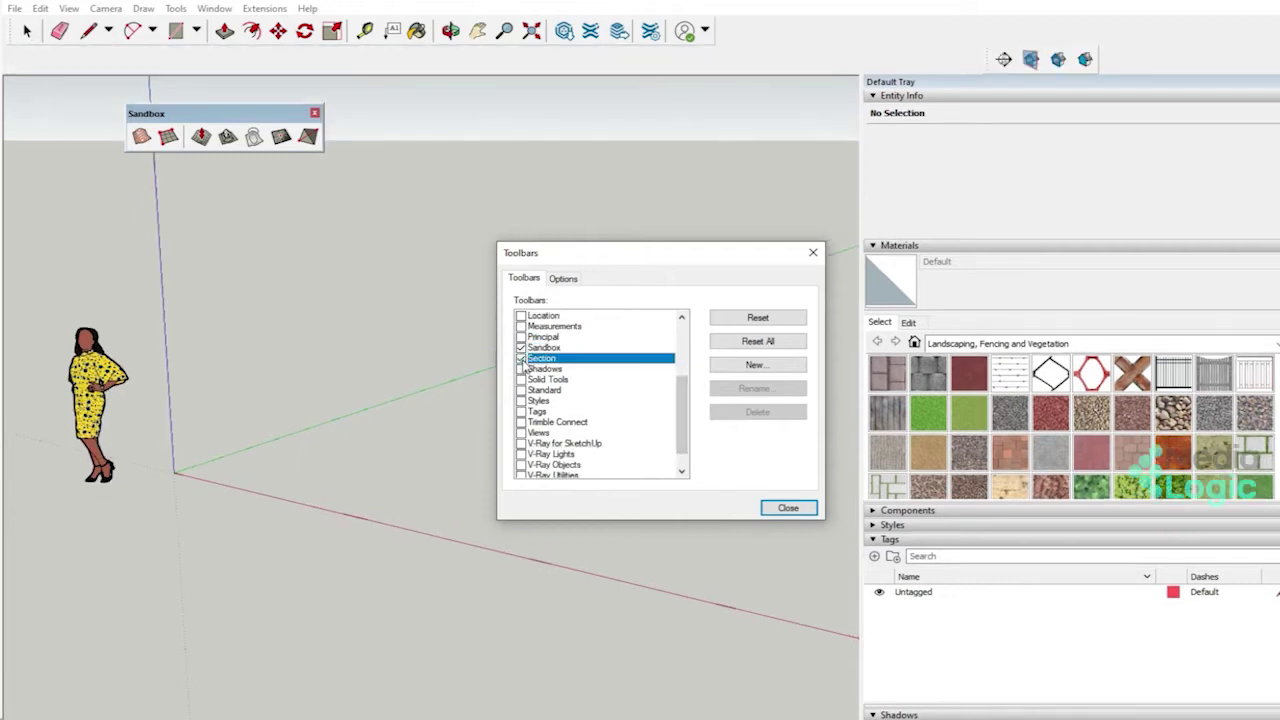
{"action": "left_click", "coordinate": [520, 380]}
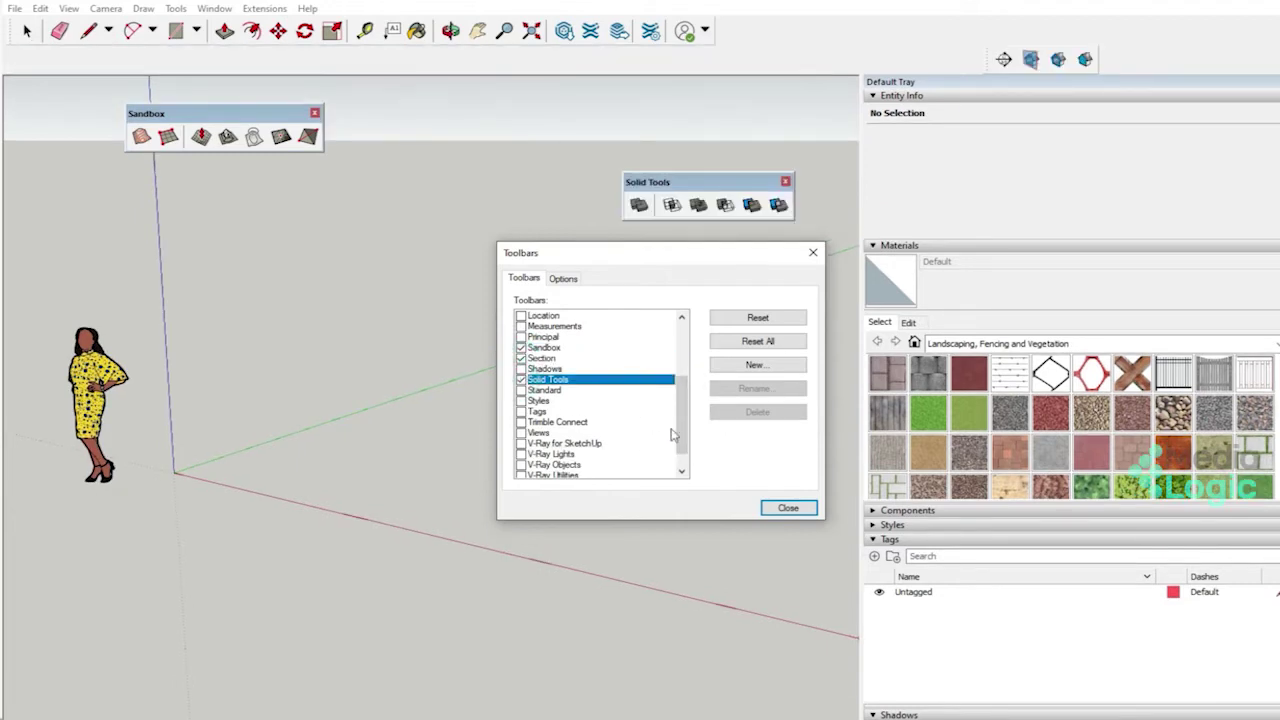
{"action": "left_click_drag", "start_coordinate": [683, 421], "coordinate": [683, 432]}
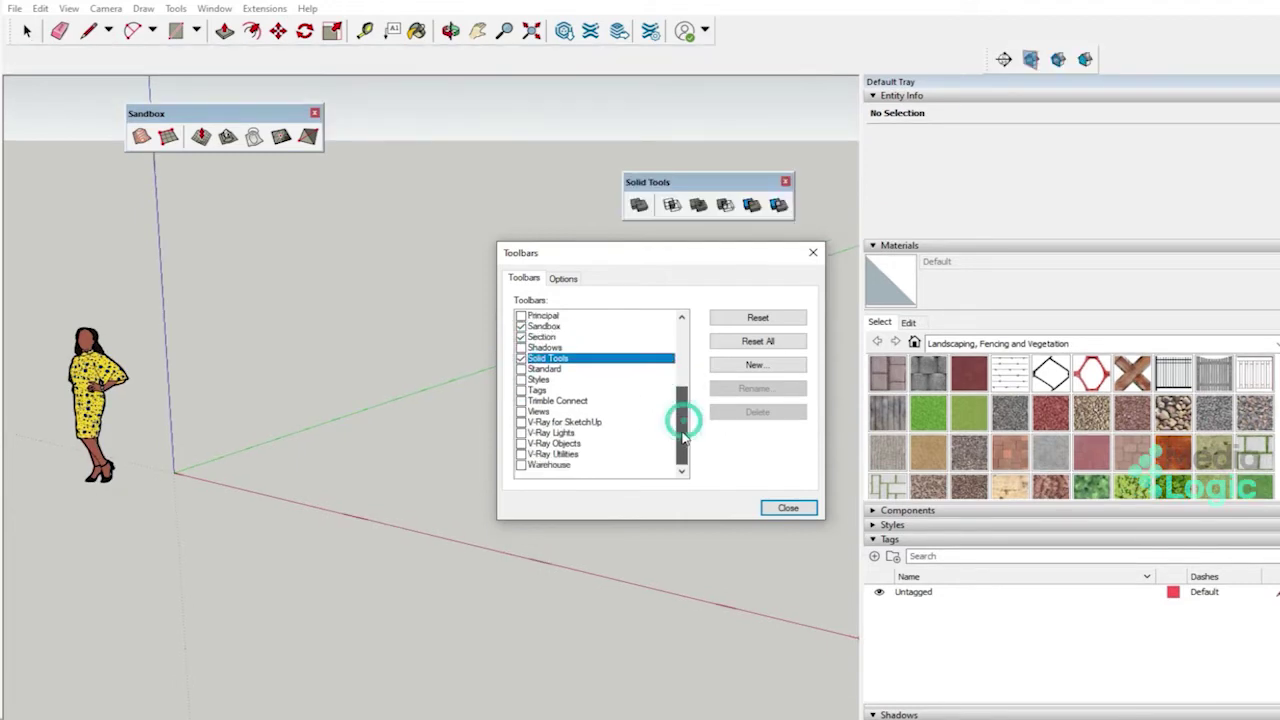
{"action": "left_click", "coordinate": [520, 369]}
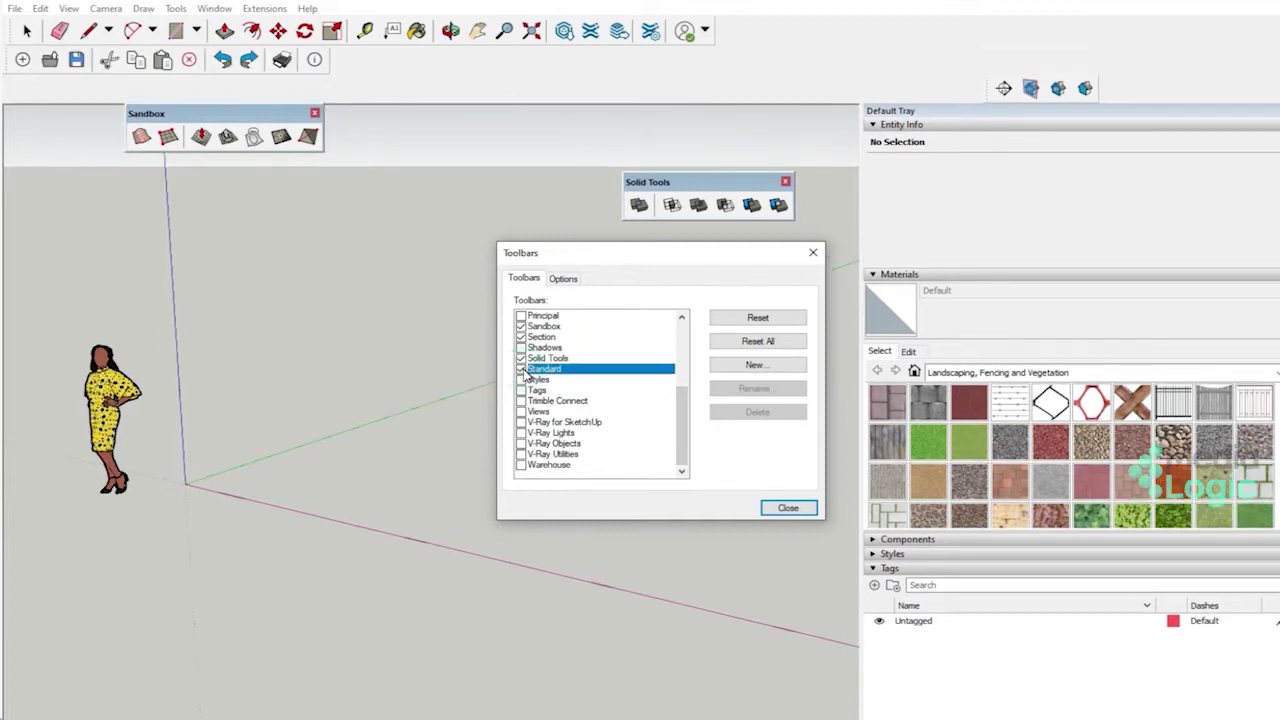
{"action": "left_click", "coordinate": [520, 369]}
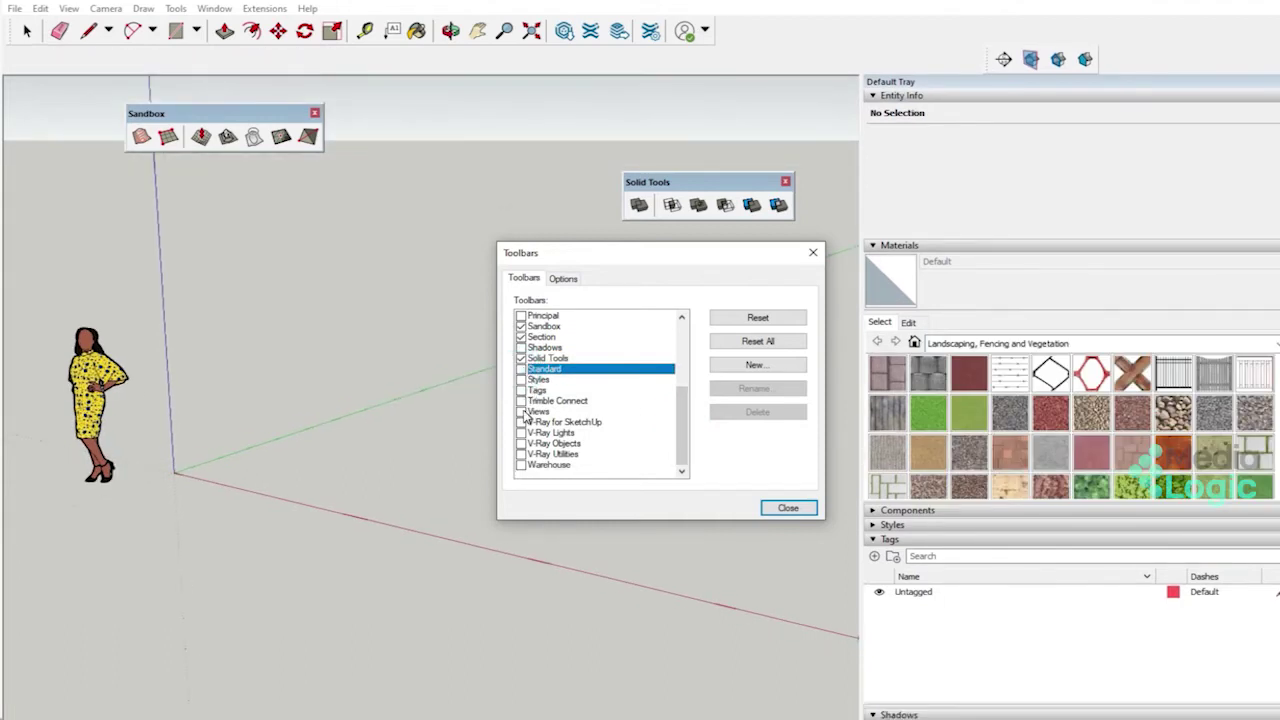
{"action": "left_click", "coordinate": [522, 412]}
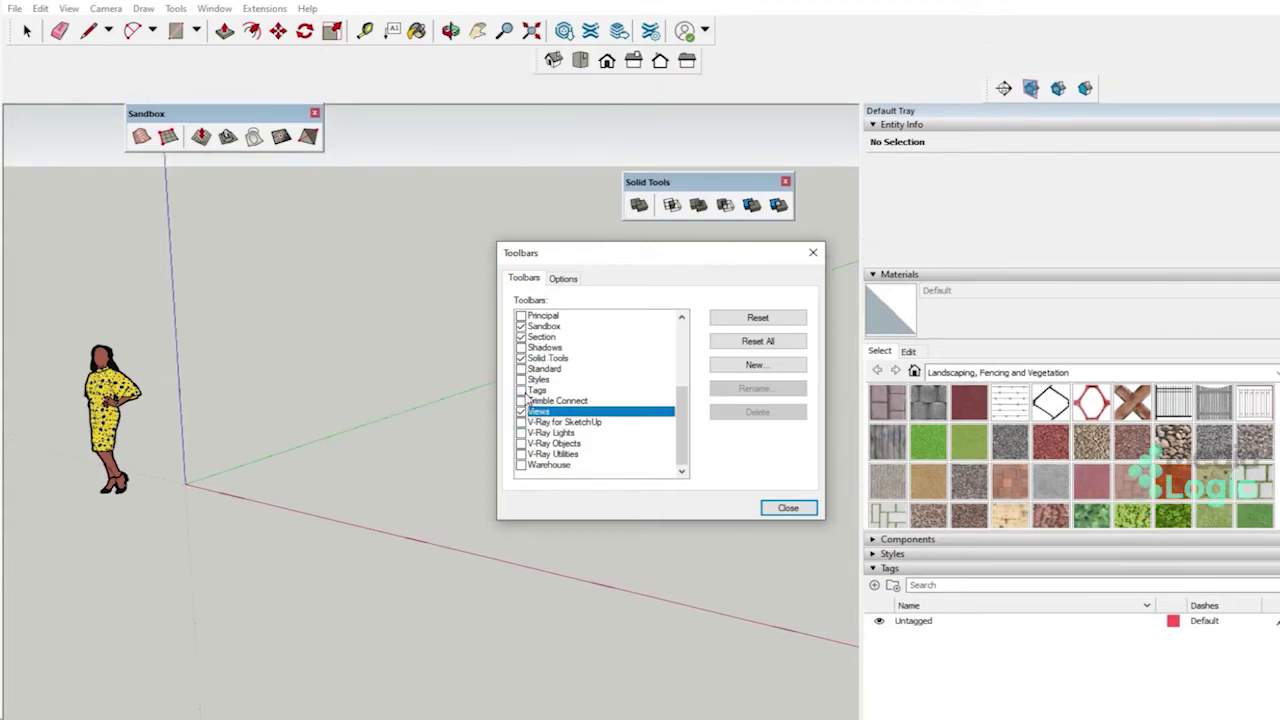
Step: Scroll to the list top, leaving Location hidden and Getting Started shown after toggling them
{"action": "scroll", "coordinate": [530, 360], "scroll_direction": "up", "scroll_amount": 1}
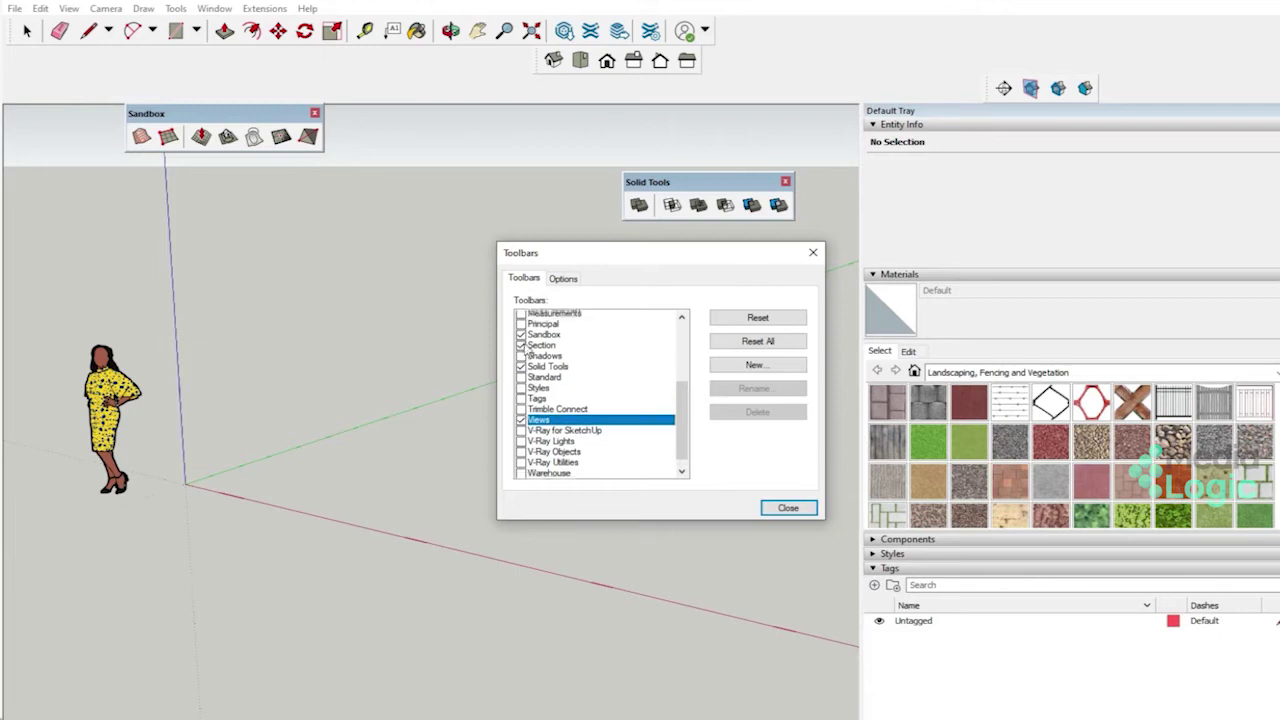
{"action": "scroll", "coordinate": [533, 372], "scroll_direction": "up", "scroll_amount": 1}
{"action": "scroll", "coordinate": [537, 387], "scroll_direction": "up", "scroll_amount": 1}
{"action": "scroll", "coordinate": [538, 432], "scroll_direction": "up", "scroll_amount": 1}
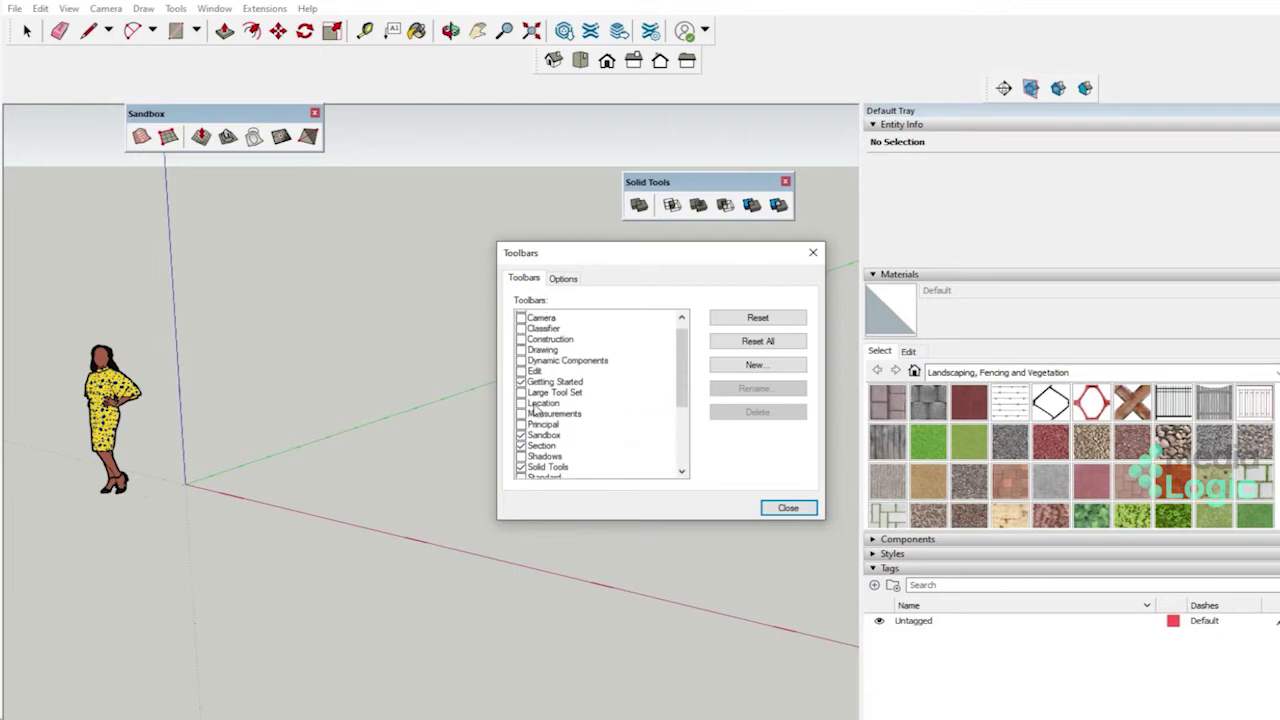
{"action": "scroll", "coordinate": [532, 431], "scroll_direction": "up", "scroll_amount": 1}
{"action": "left_click", "coordinate": [520, 422]}
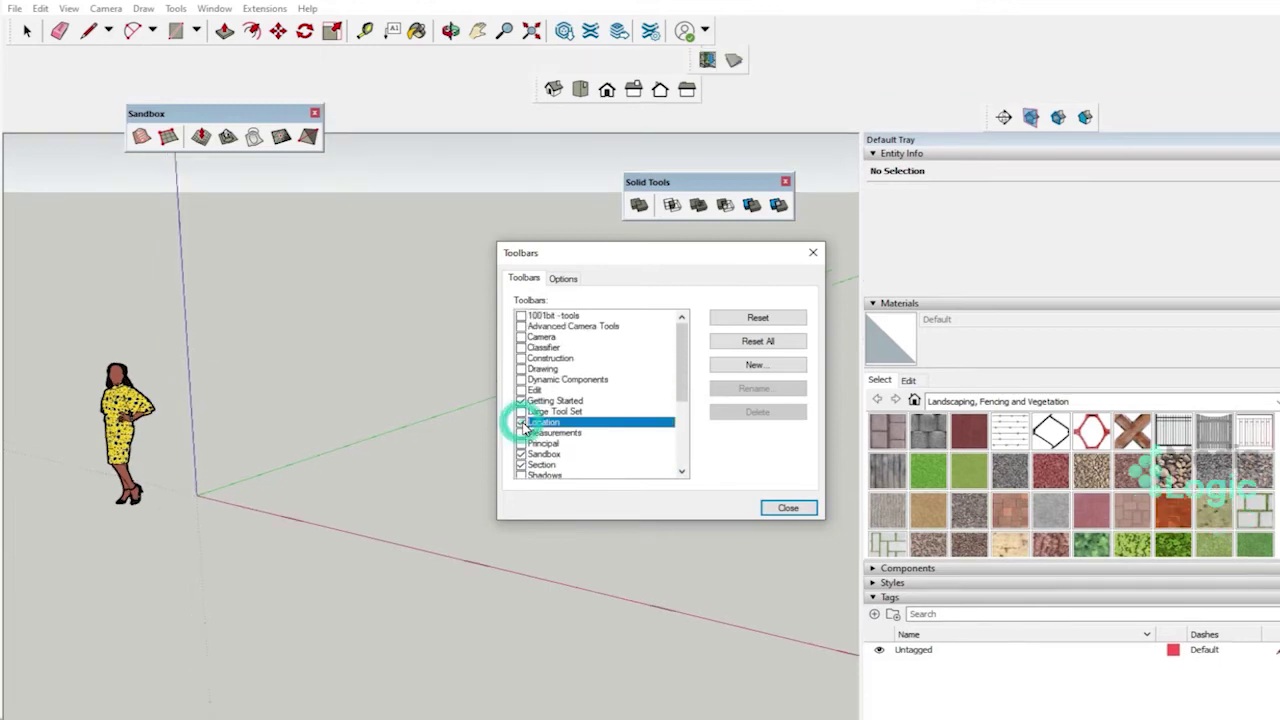
{"action": "left_click", "coordinate": [521, 423]}
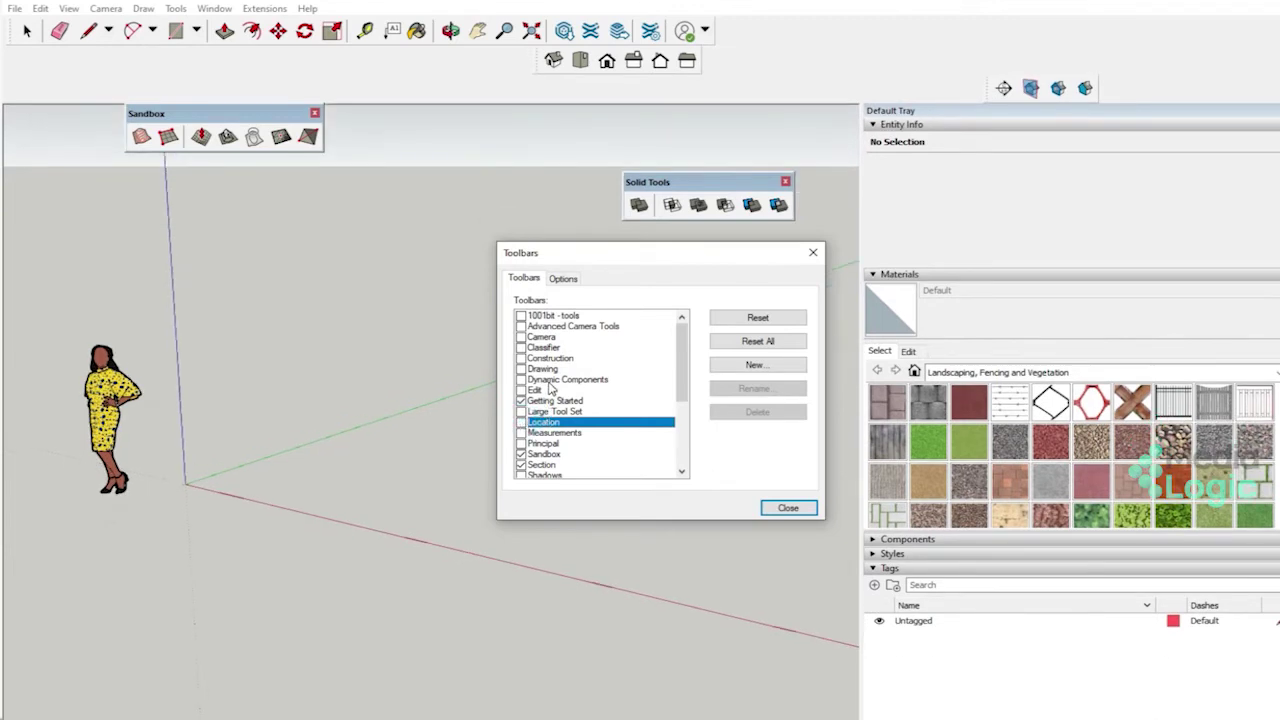
{"action": "left_click", "coordinate": [521, 401]}
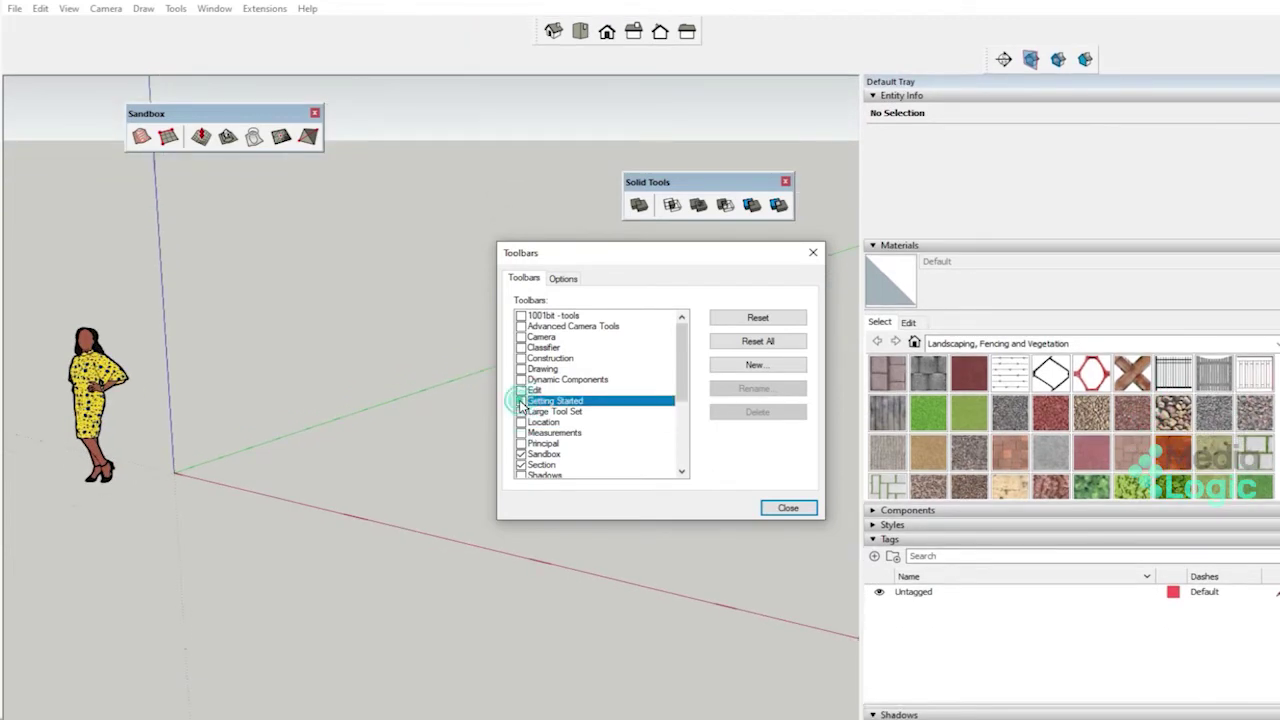
{"action": "left_click", "coordinate": [521, 401]}
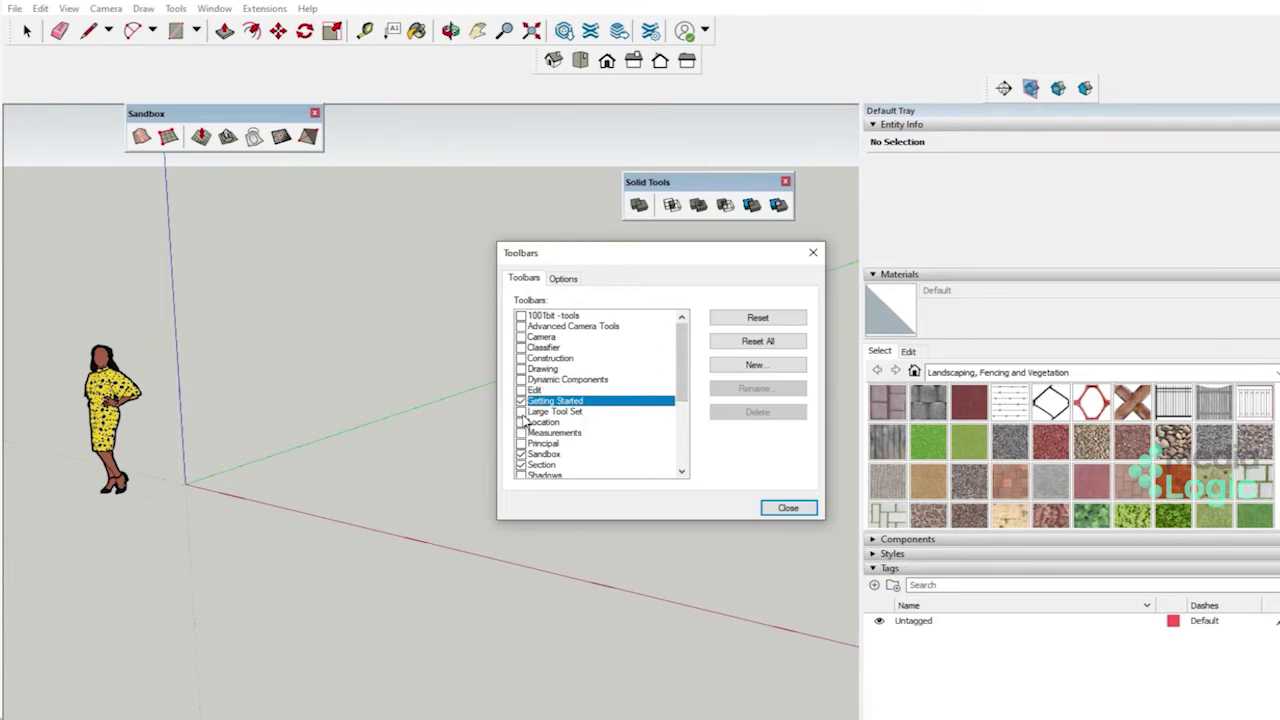
Step: Turn on Large Tool Set and reset it to its default tools, confirming Yes
{"action": "left_click", "coordinate": [521, 412]}
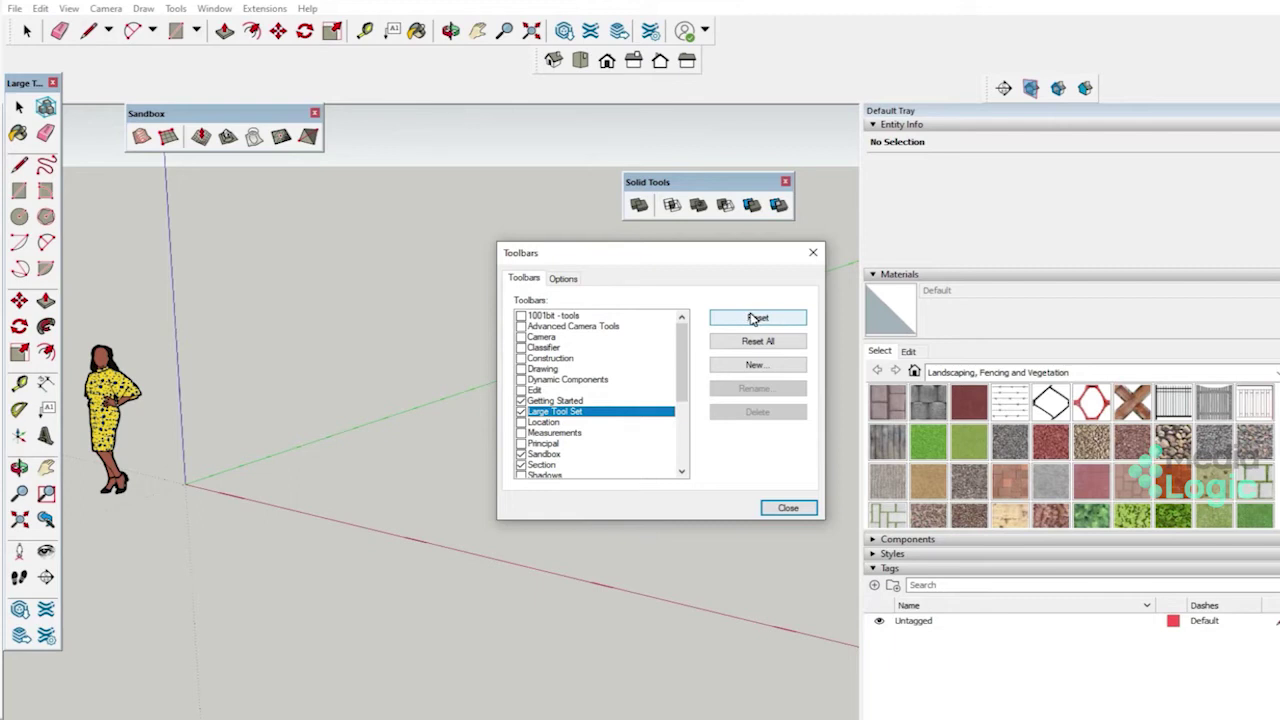
{"action": "left_click", "coordinate": [756, 318]}
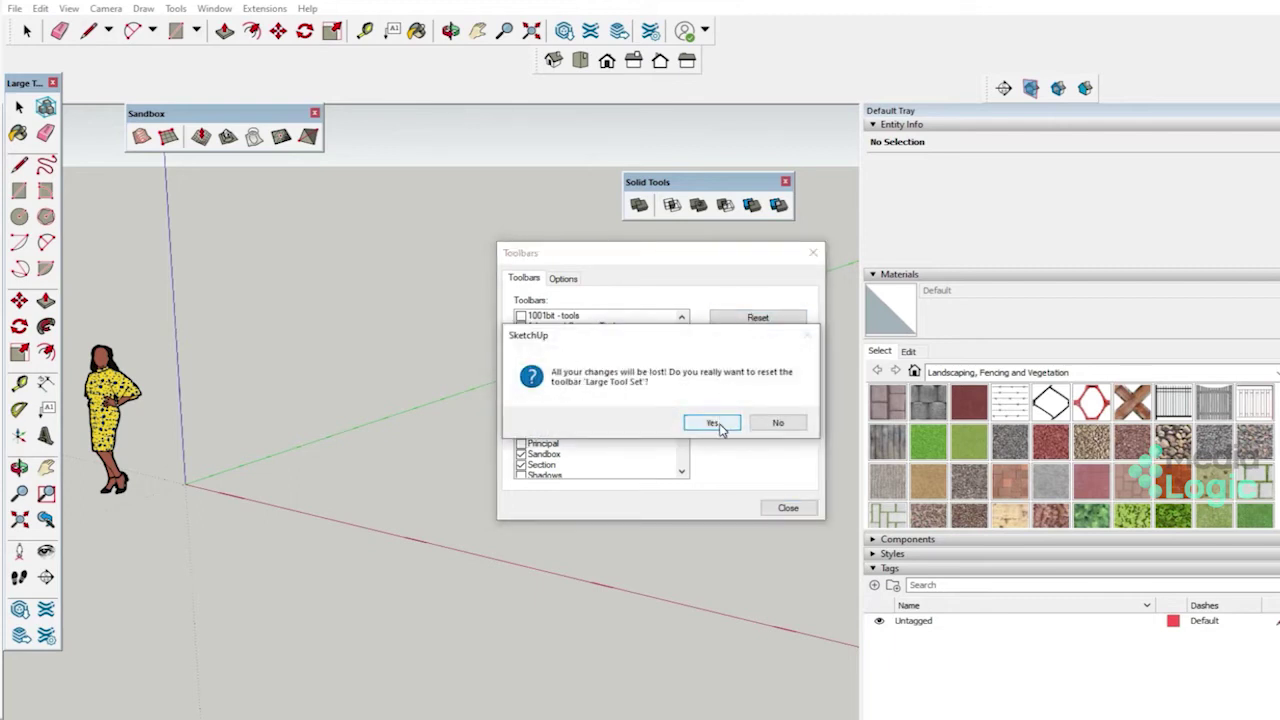
{"action": "left_click", "coordinate": [712, 423]}
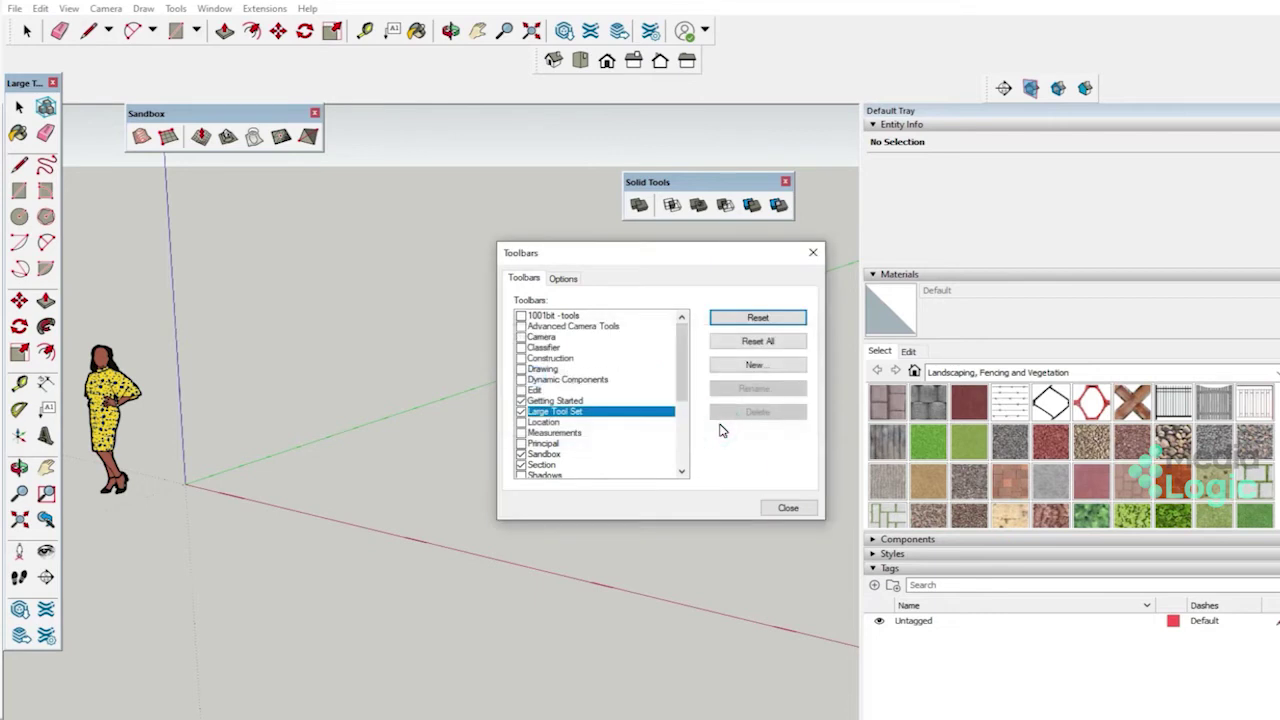
Step: Close the Toolbars dialog and enable V-Ray Utilities, Objects, Lights and 1001bit - tools via right-click
{"action": "left_click", "coordinate": [788, 509]}
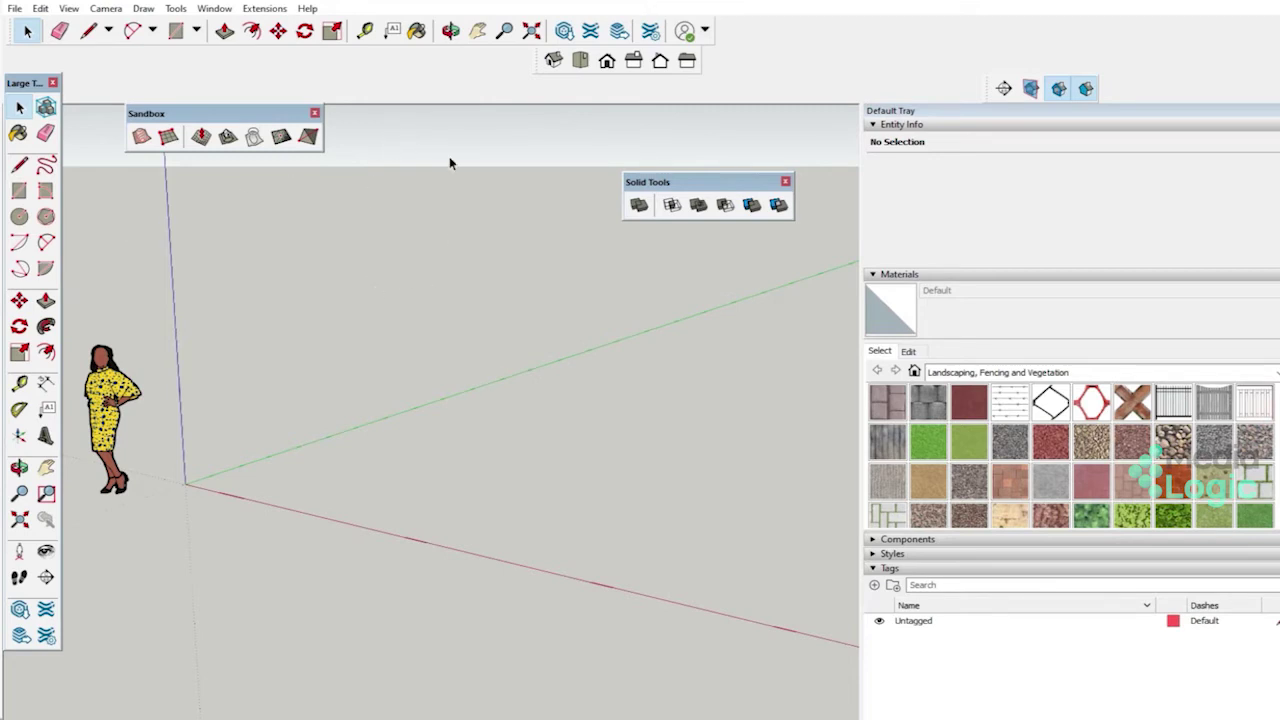
{"action": "right_click", "coordinate": [455, 80]}
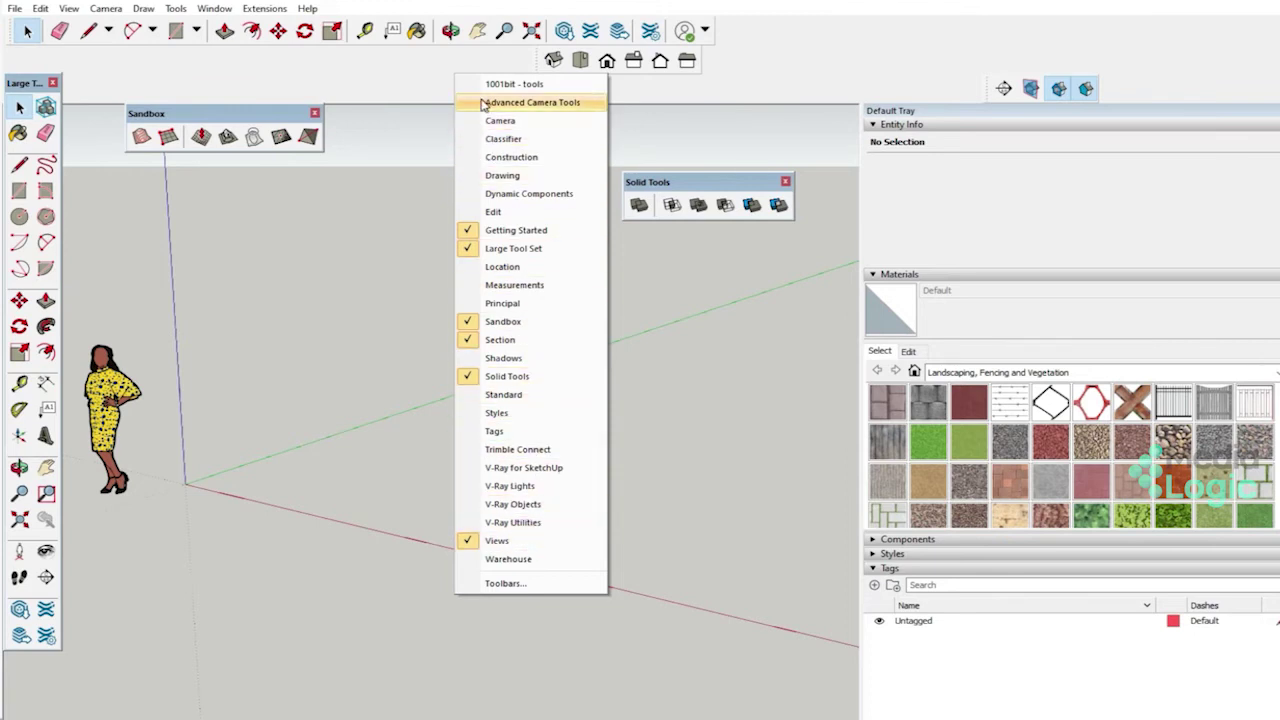
{"action": "left_click", "coordinate": [497, 526]}
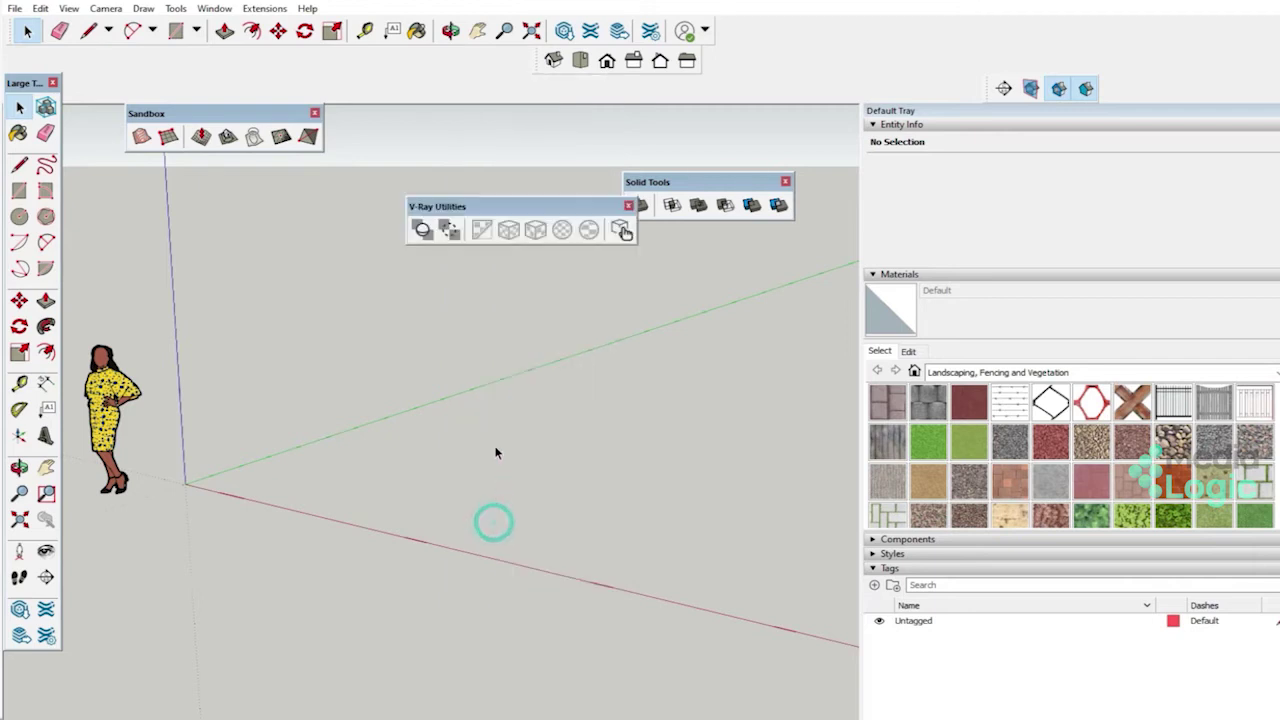
{"action": "right_click", "coordinate": [423, 84]}
{"action": "left_click", "coordinate": [492, 511]}
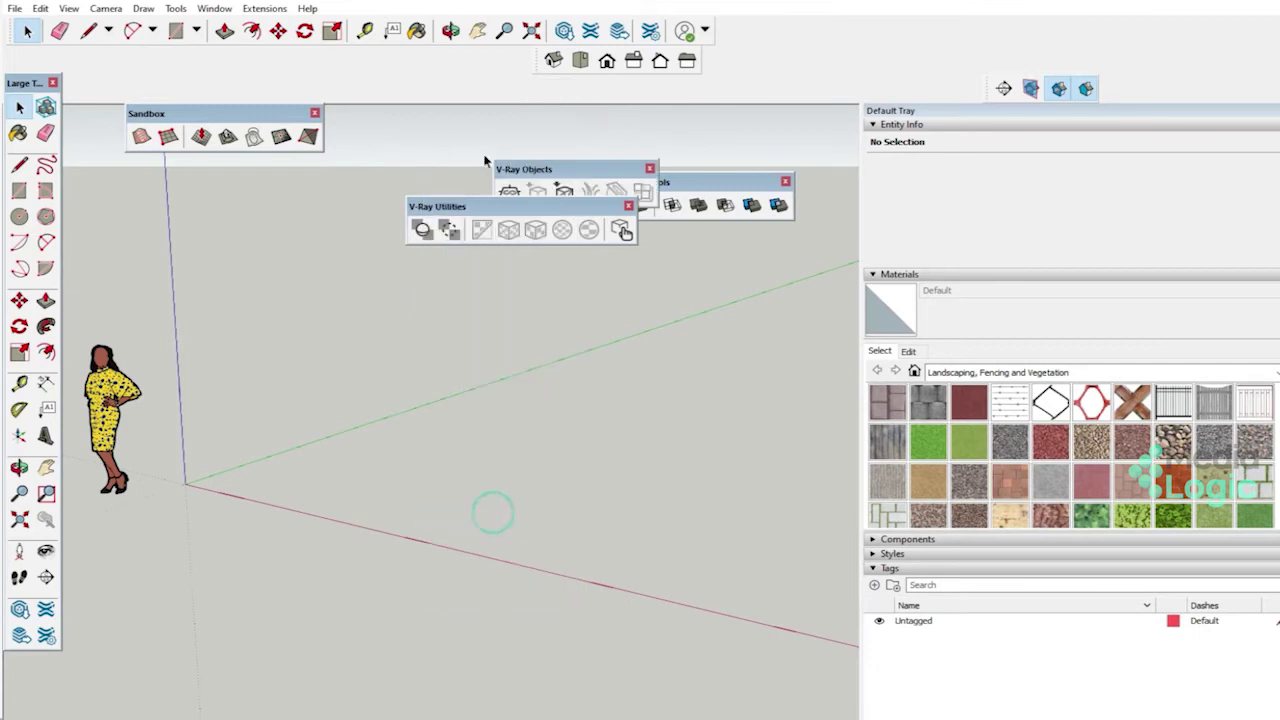
{"action": "right_click", "coordinate": [455, 65]}
{"action": "left_click", "coordinate": [511, 474]}
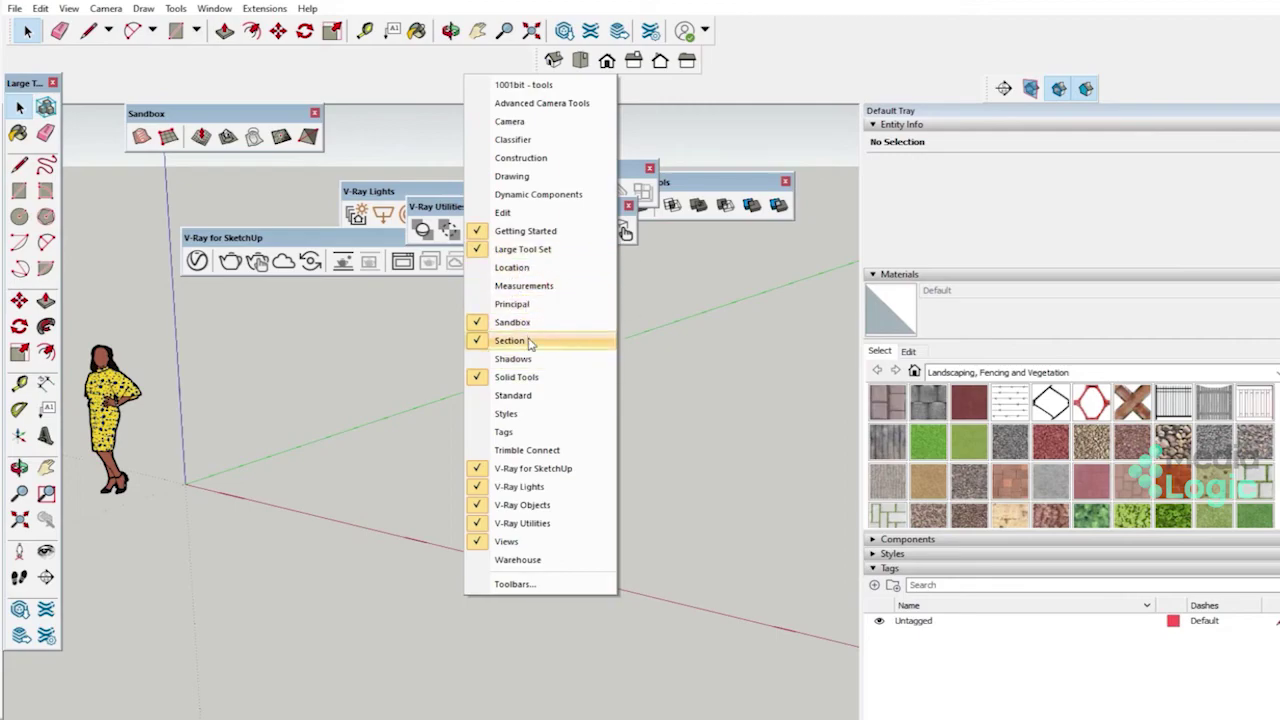
{"action": "left_click", "coordinate": [525, 88]}
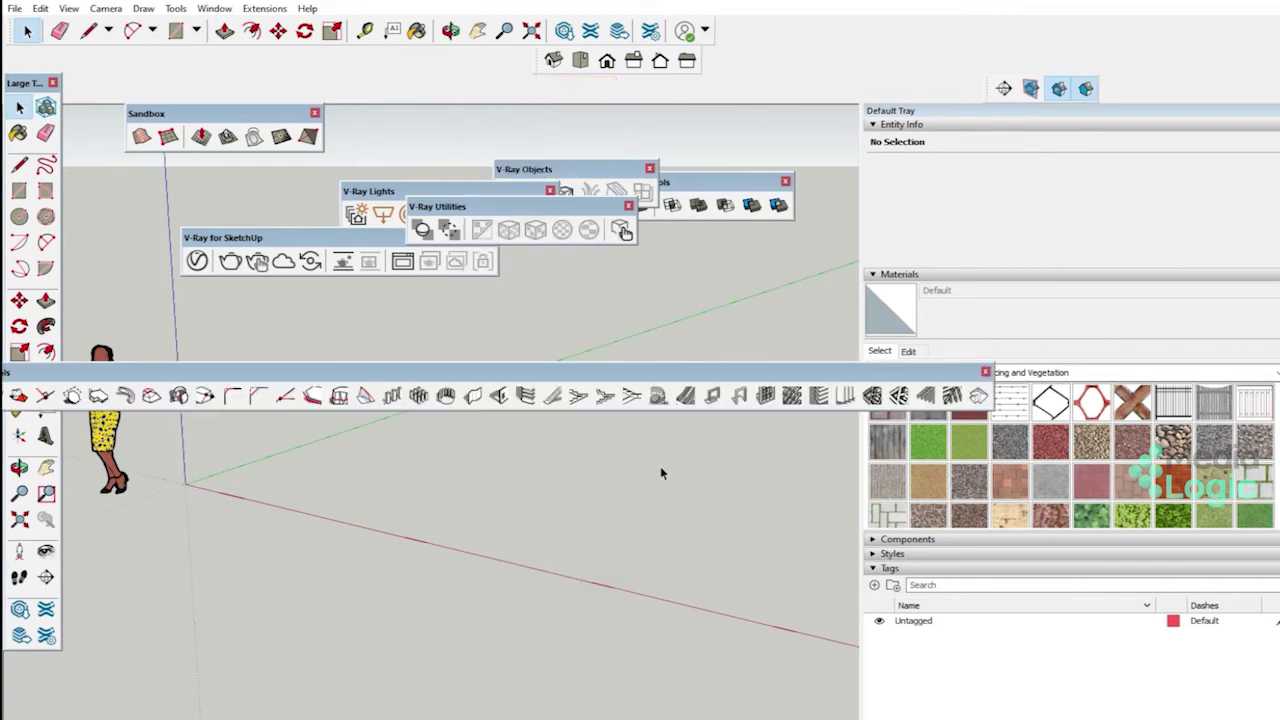
Step: Dock Sandbox, Views, V-Ray for SketchUp and V-Ray Objects toolbars into the top rows
{"action": "left_click_drag", "start_coordinate": [470, 374], "coordinate": [660, 378]}
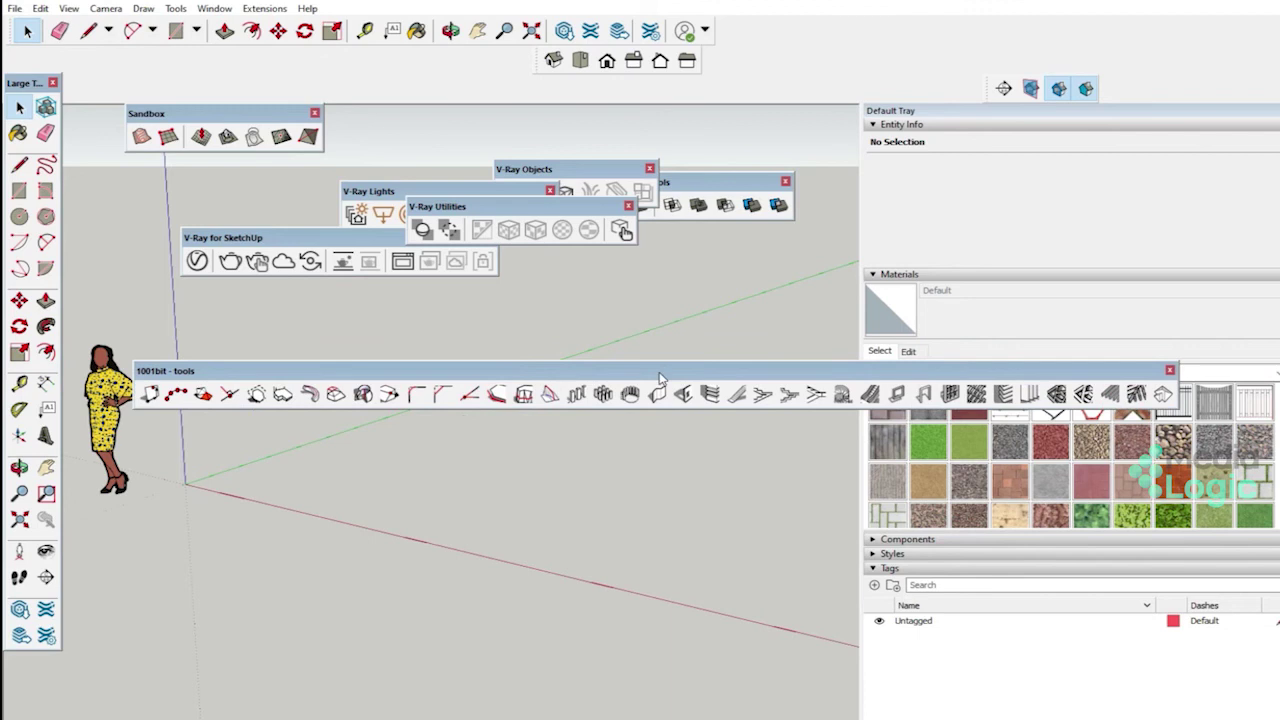
{"action": "left_click_drag", "start_coordinate": [30, 81], "coordinate": [29, 114]}
{"action": "left_click_drag", "start_coordinate": [256, 121], "coordinate": [140, 58]}
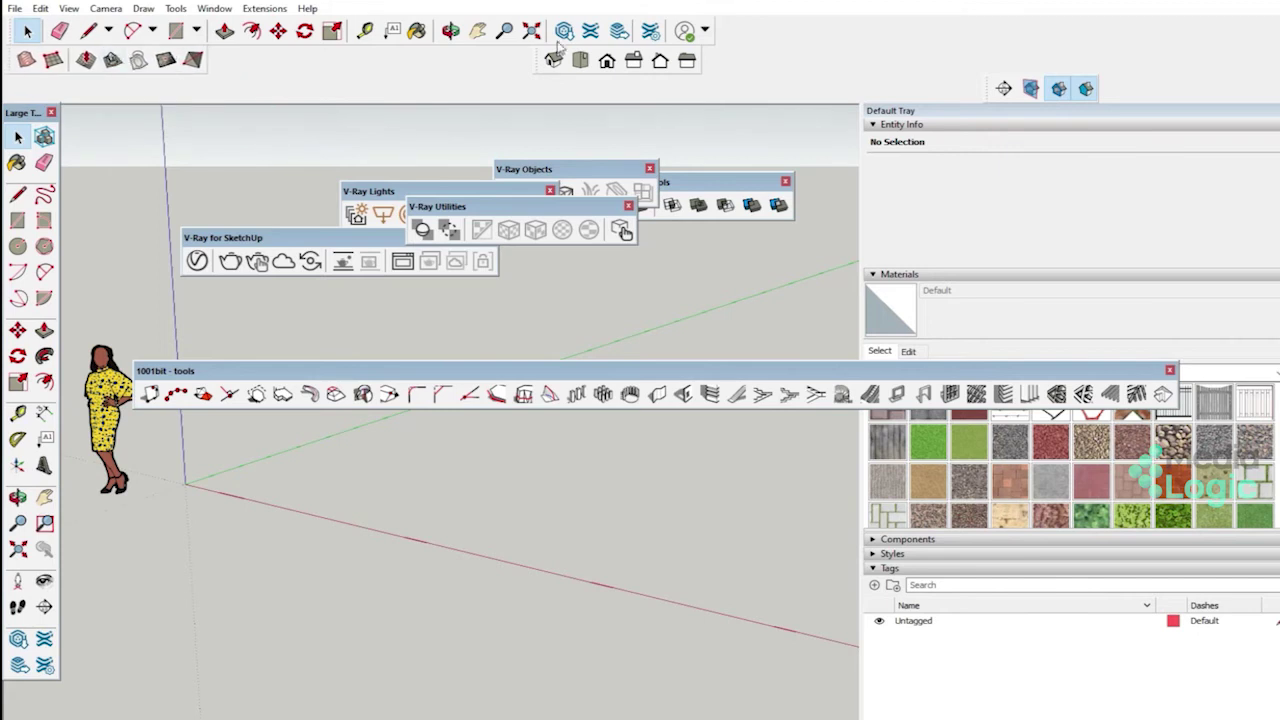
{"action": "left_click_drag", "start_coordinate": [542, 60], "coordinate": [208, 64]}
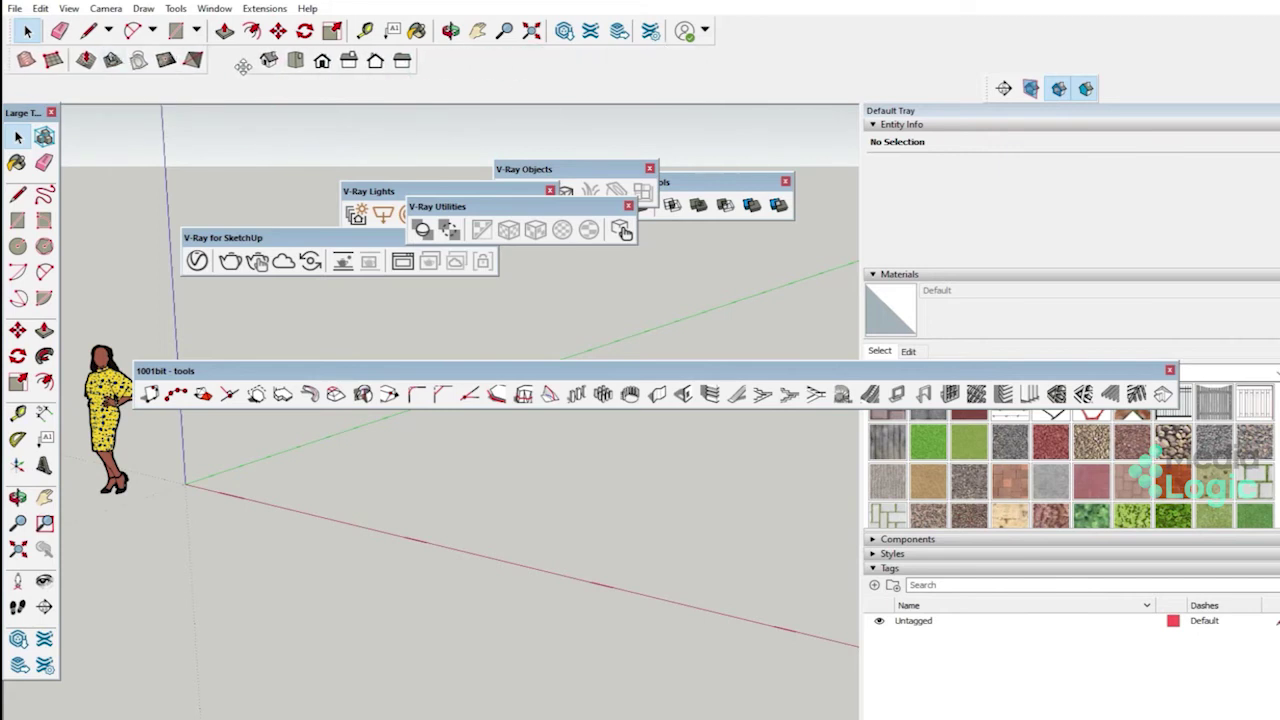
{"action": "left_click_drag", "start_coordinate": [290, 238], "coordinate": [500, 56]}
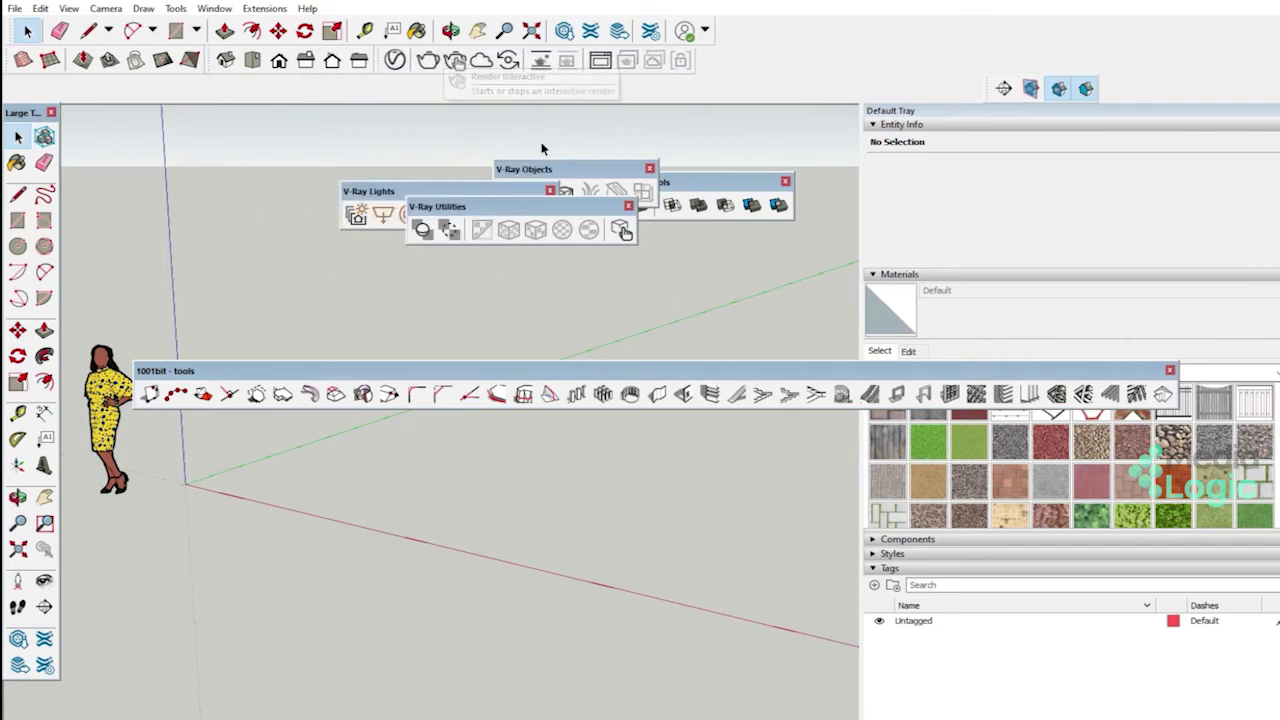
{"action": "left_click_drag", "start_coordinate": [522, 169], "coordinate": [735, 58]}
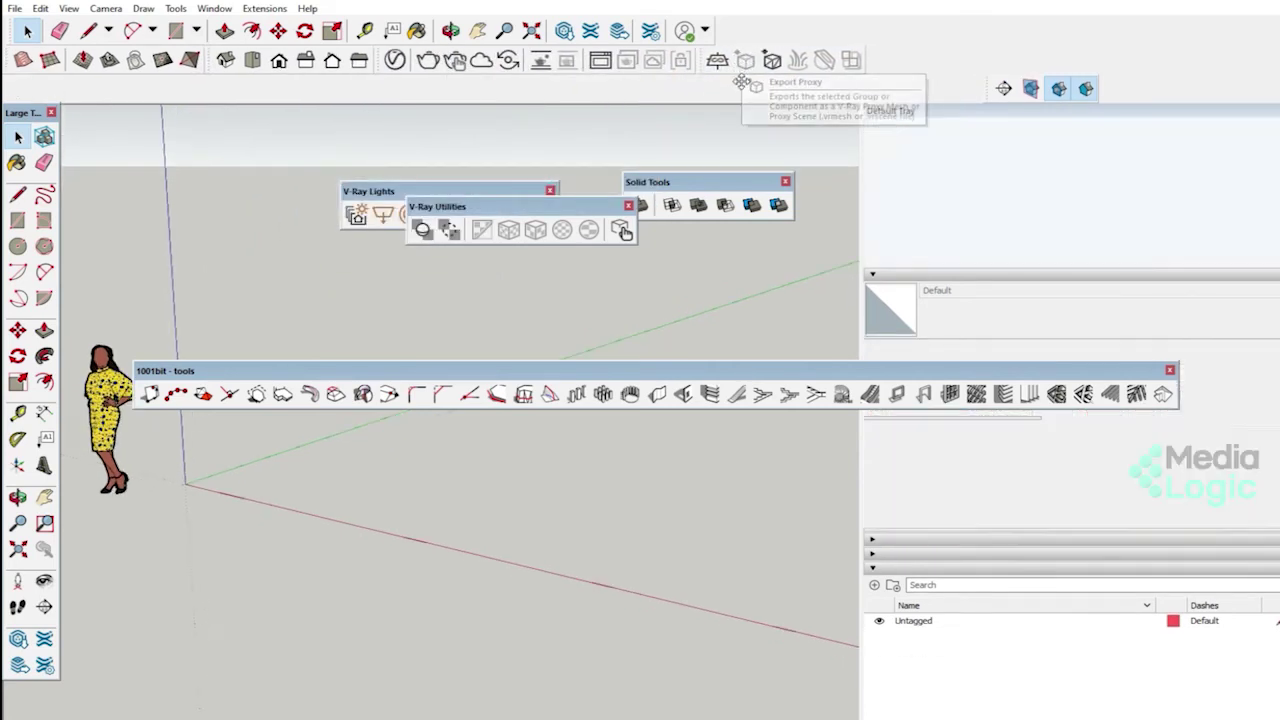
Step: Dock Section, Solid Tools, V-Ray Utilities and V-Ray Lights into the top row
{"action": "mouse_move", "coordinate": [985, 87]}
{"action": "left_mouse_down"}
{"action": "mouse_move", "coordinate": [959, 52]}
{"action": "mouse_move", "coordinate": [735, 19]}
{"action": "left_mouse_up"}
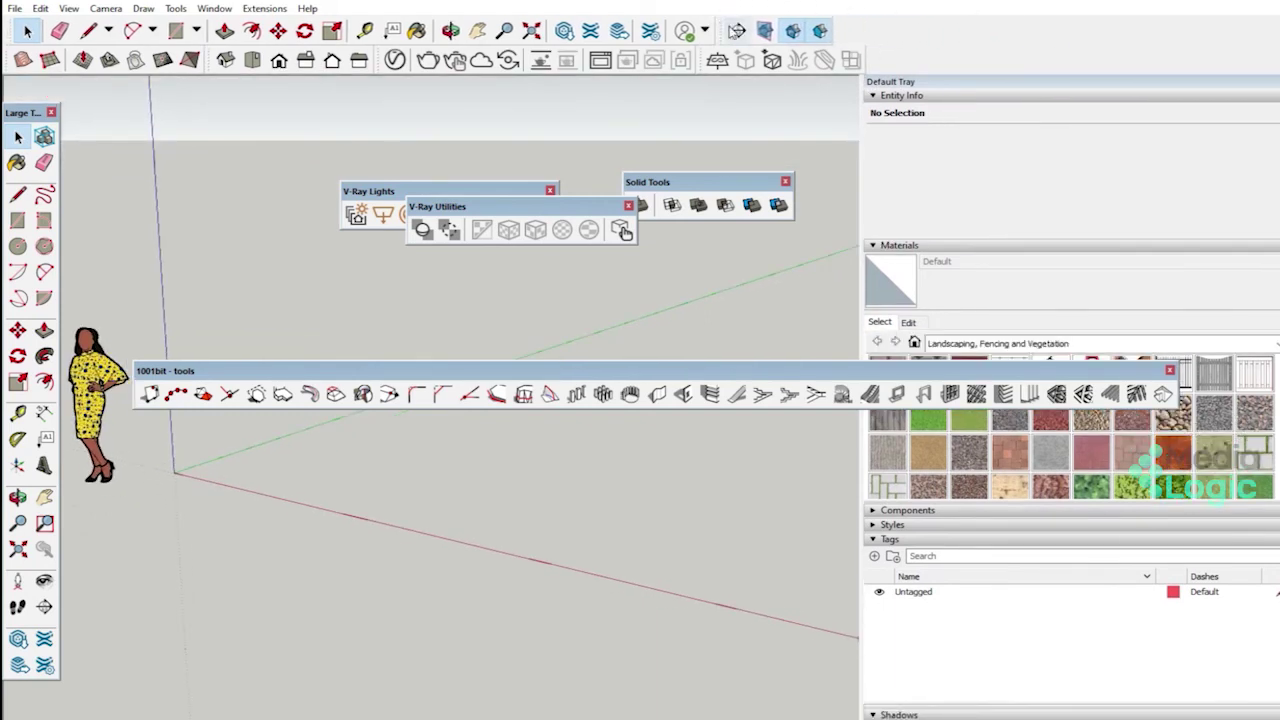
{"action": "left_click_drag", "start_coordinate": [690, 185], "coordinate": [930, 30]}
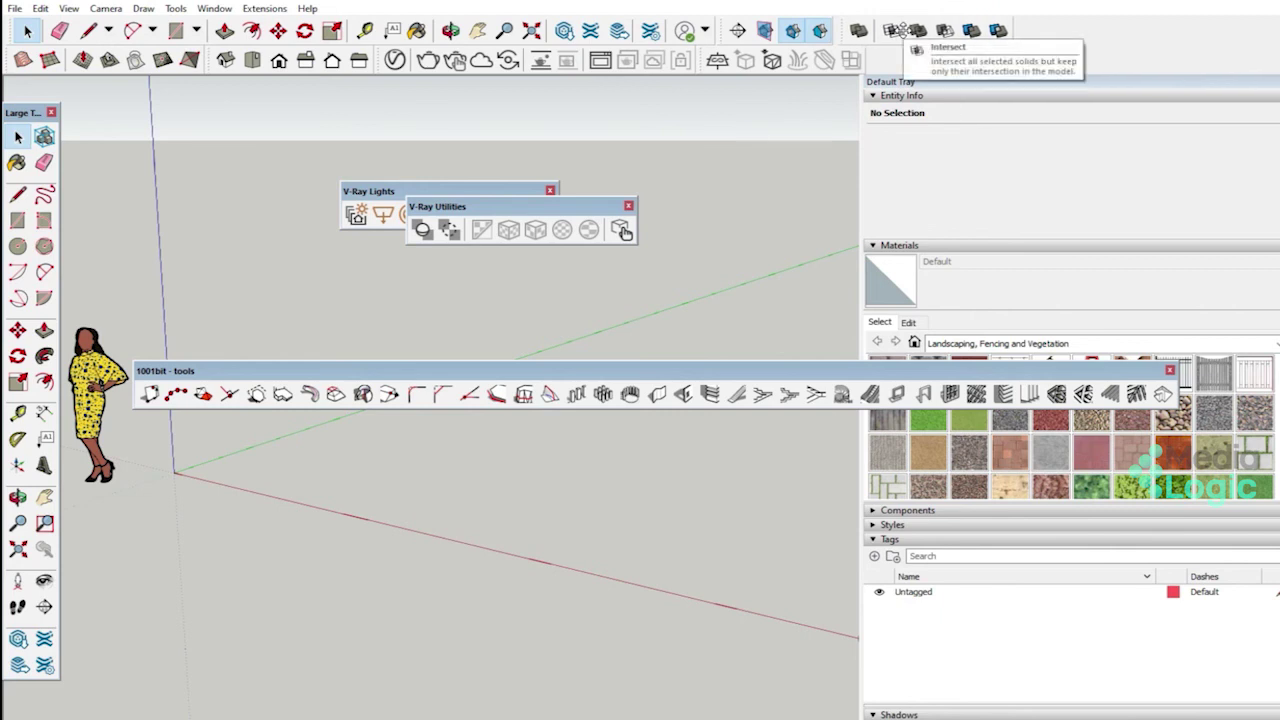
{"action": "left_click_drag", "start_coordinate": [515, 205], "coordinate": [945, 60]}
{"action": "left_click_drag", "start_coordinate": [495, 192], "coordinate": [1160, 18]}
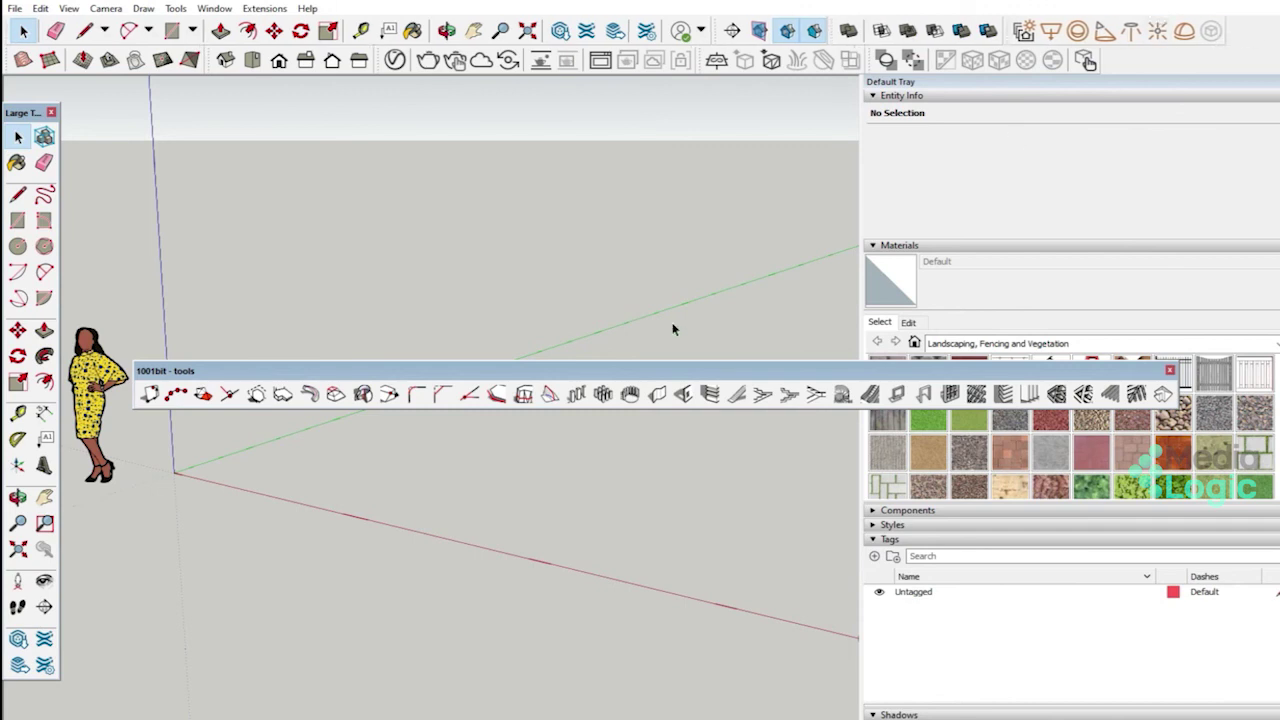
Step: Dock 1001bit tools as its own top row and Large Tool Set on the left edge
{"action": "mouse_move", "coordinate": [566, 372]}
{"action": "left_mouse_down"}
{"action": "mouse_move", "coordinate": [430, 82]}
{"action": "mouse_move", "coordinate": [394, 119]}
{"action": "left_mouse_up"}
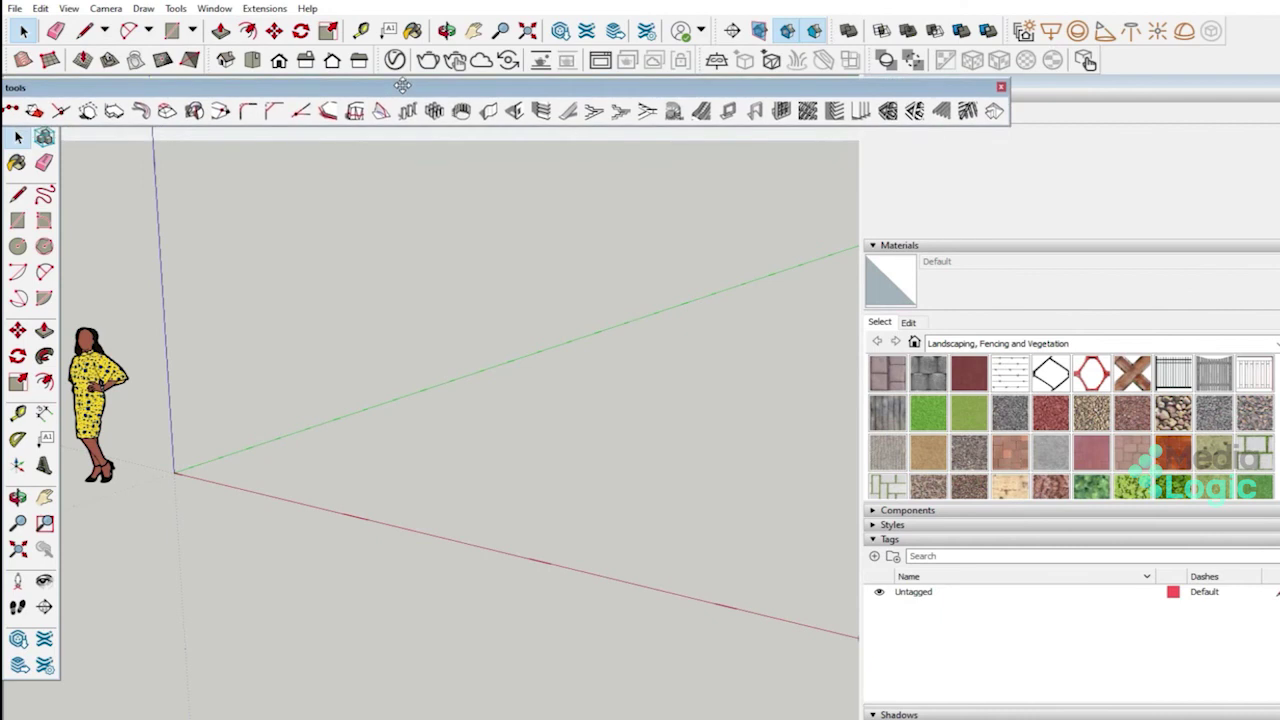
{"action": "mouse_move", "coordinate": [402, 86]}
{"action": "left_mouse_down"}
{"action": "mouse_move", "coordinate": [368, 28]}
{"action": "mouse_move", "coordinate": [280, 42]}
{"action": "mouse_move", "coordinate": [292, 48]}
{"action": "left_mouse_up"}
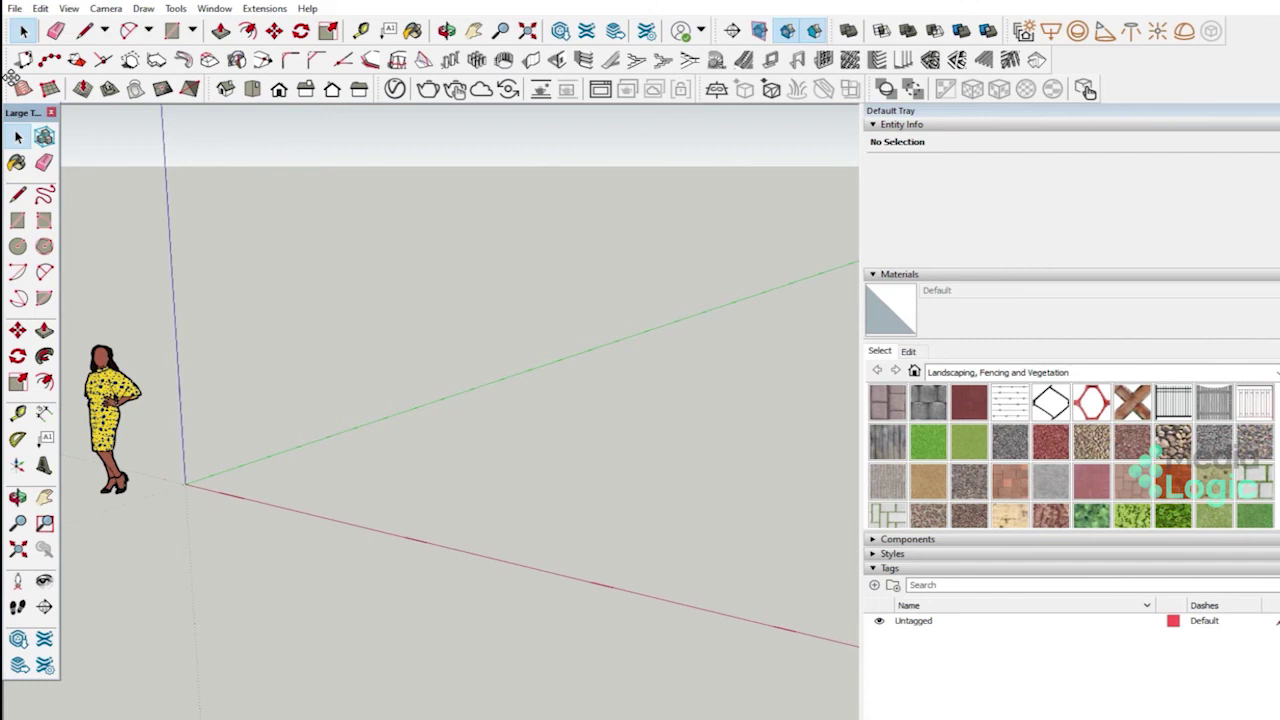
{"action": "left_click_drag", "start_coordinate": [12, 78], "coordinate": [24, 103]}
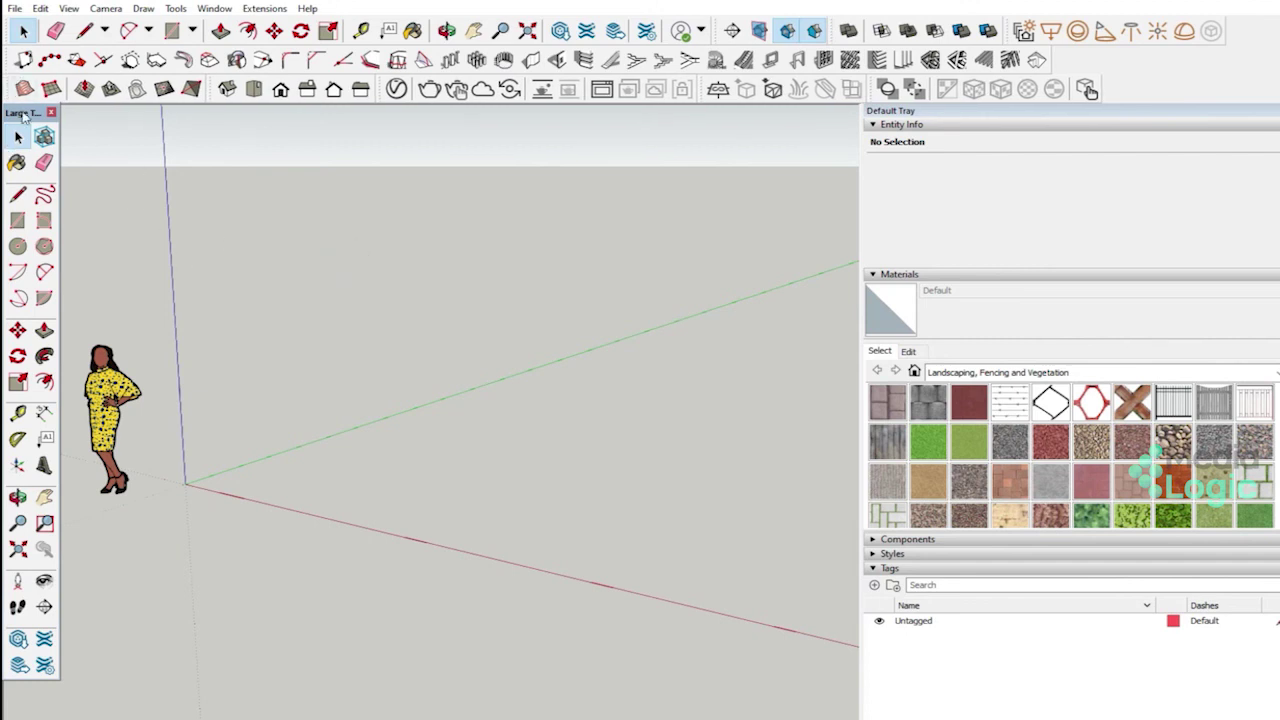
{"action": "mouse_move", "coordinate": [12, 113]}
{"action": "left_mouse_down"}
{"action": "mouse_move", "coordinate": [16, 138]}
{"action": "mouse_move", "coordinate": [17, 100]}
{"action": "left_mouse_up"}
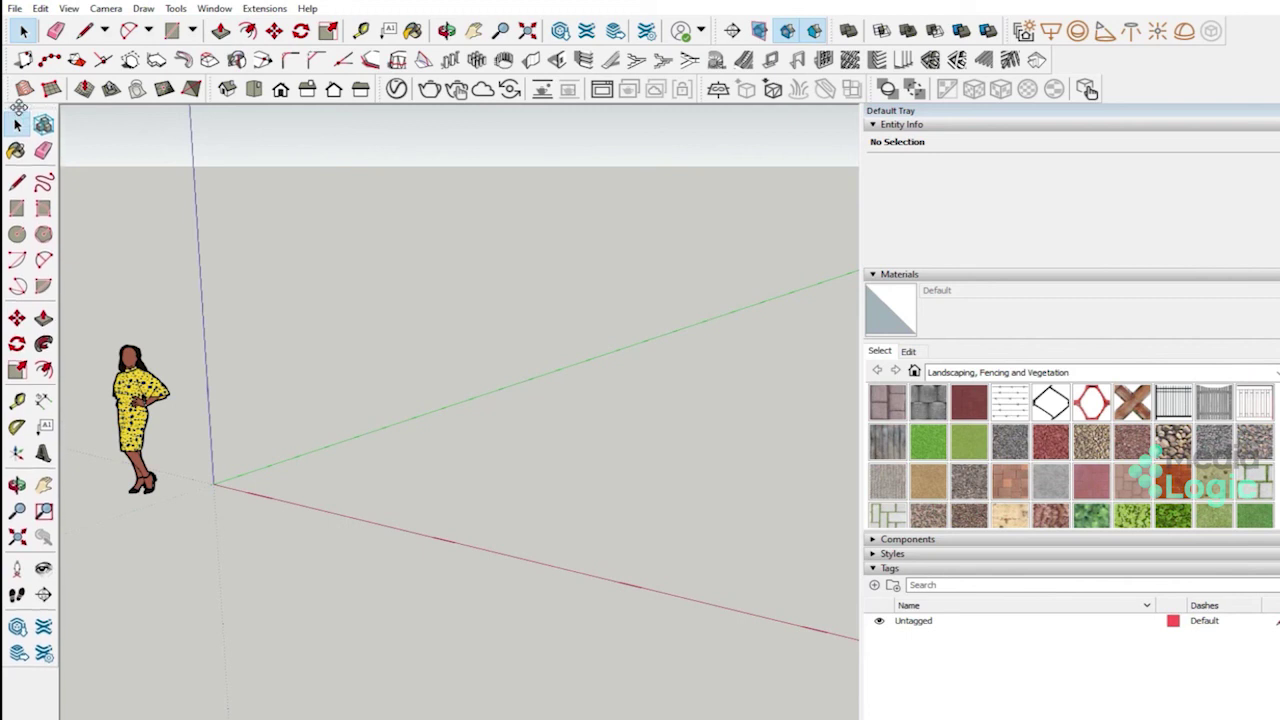